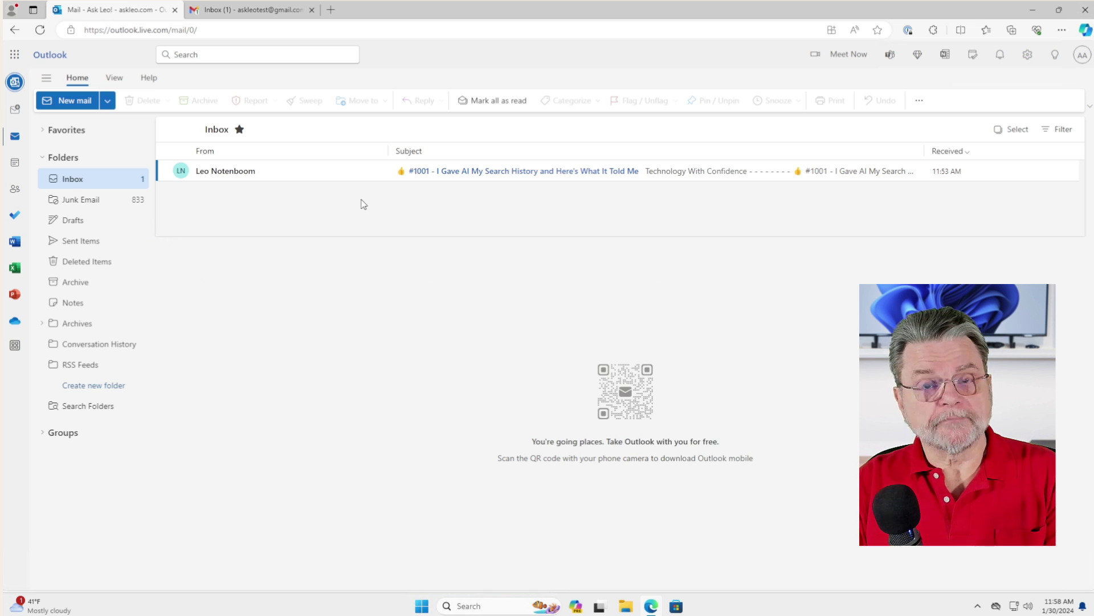
Step: Open Gmail's full settings page at the Forwarding and POP/IMAP tab
click(258, 12)
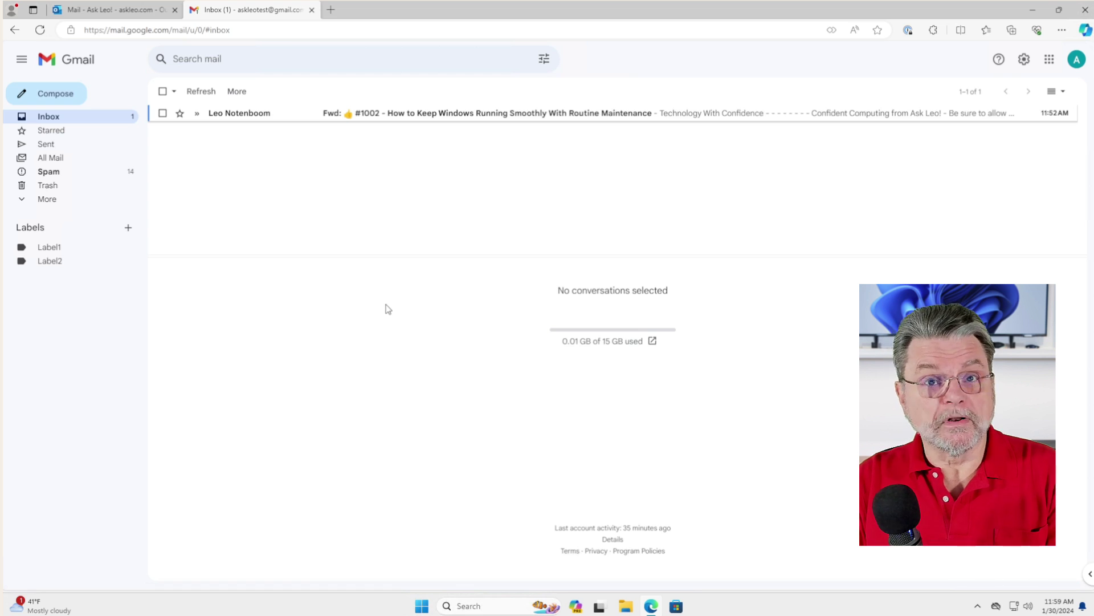
click(171, 17)
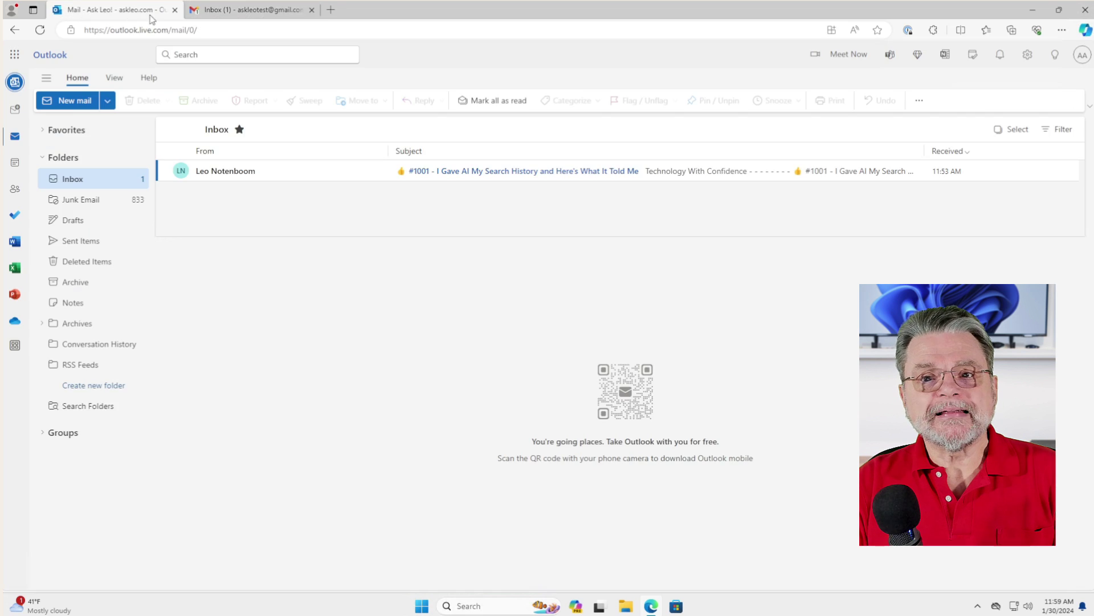
click(246, 14)
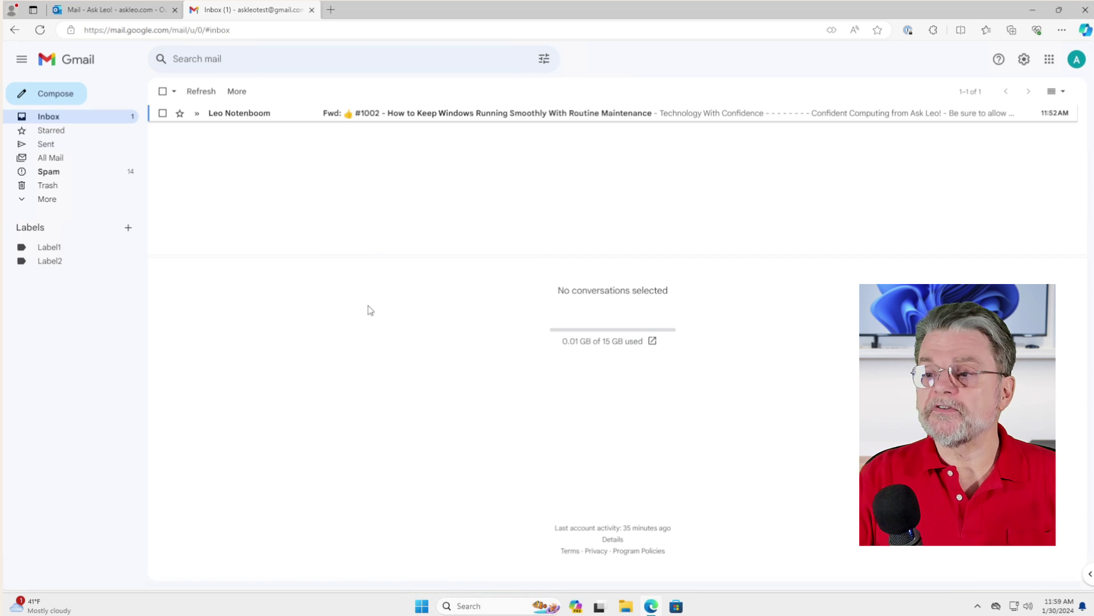
click(1025, 61)
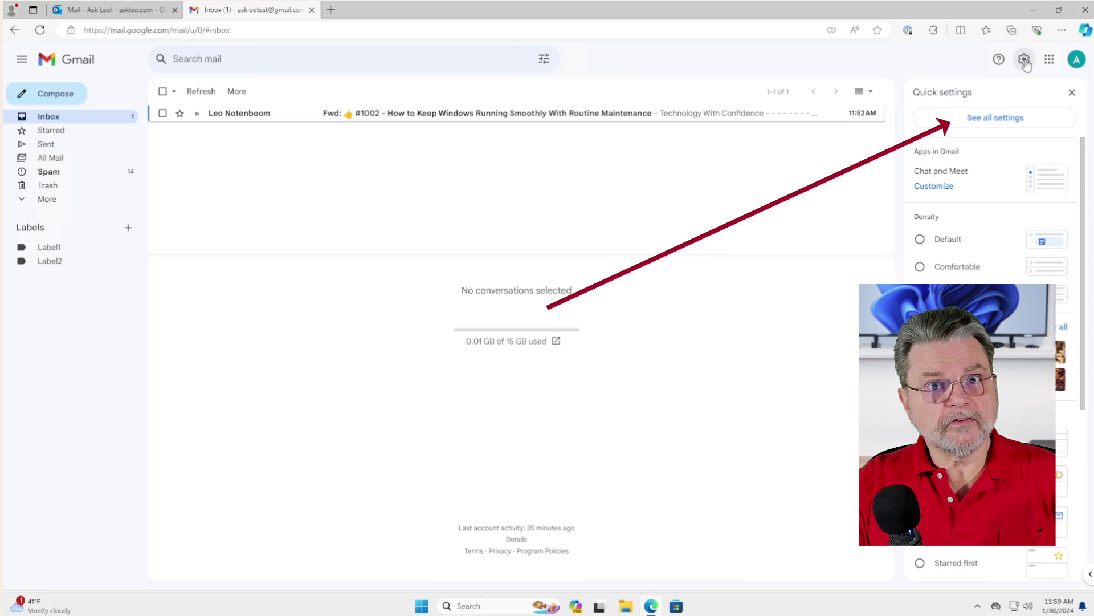
click(1005, 120)
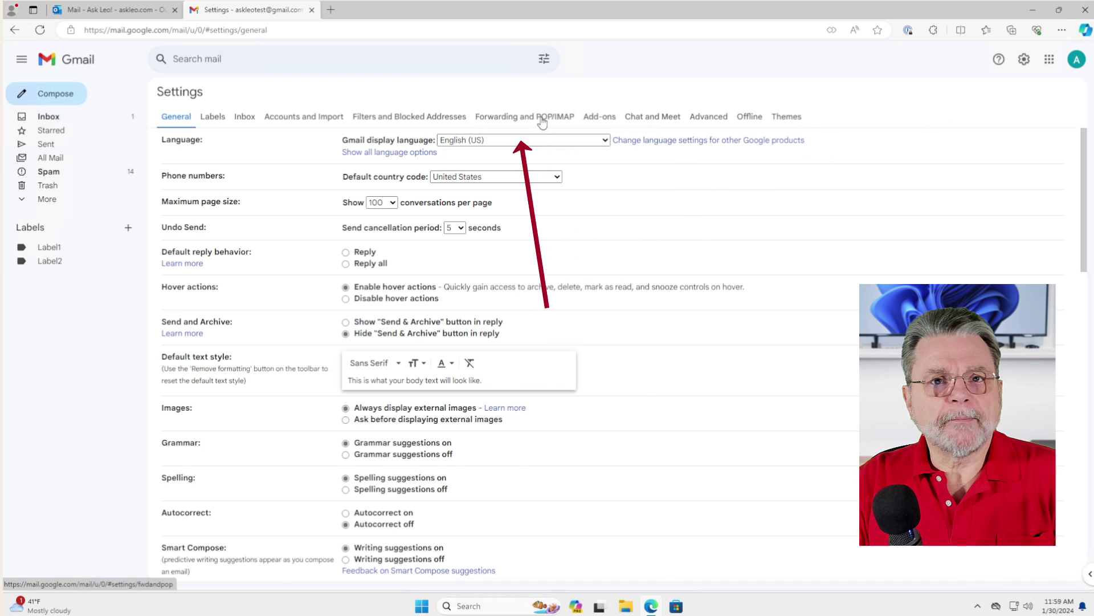
click(541, 120)
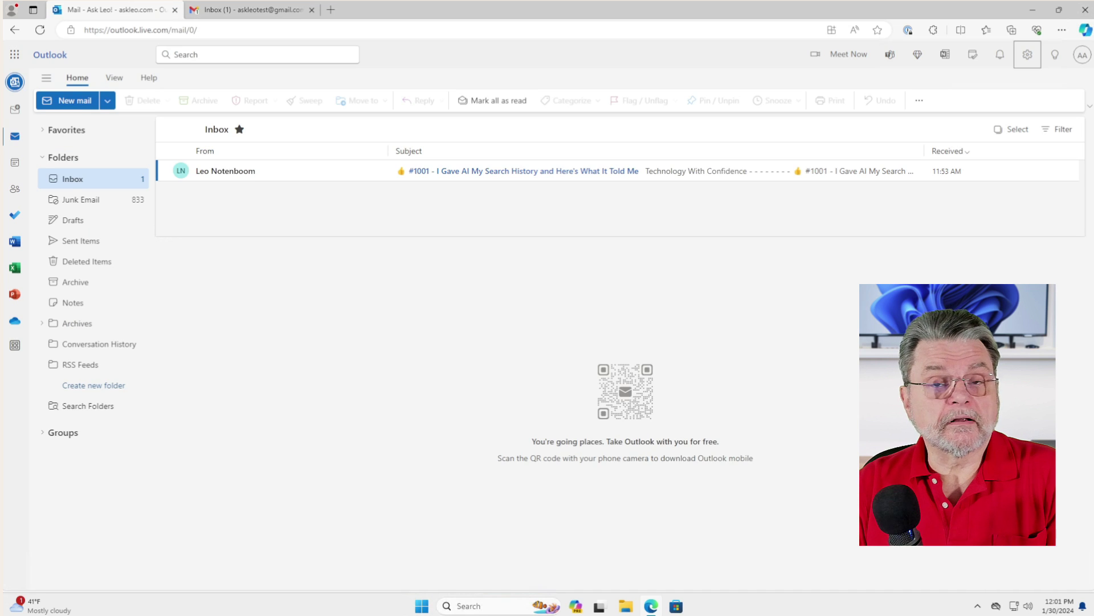
click(1028, 57)
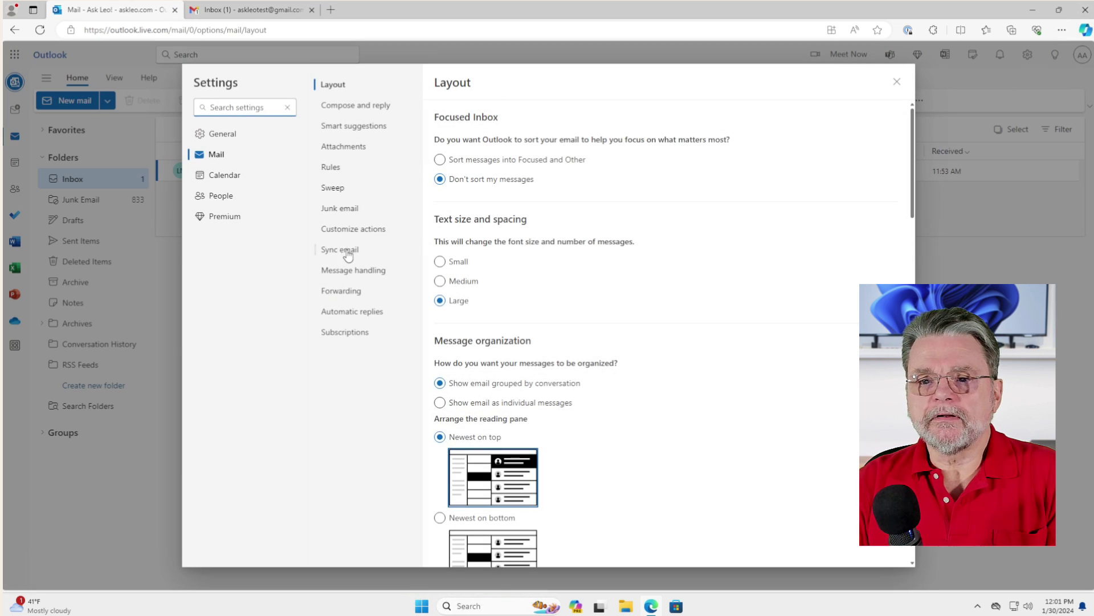
click(351, 254)
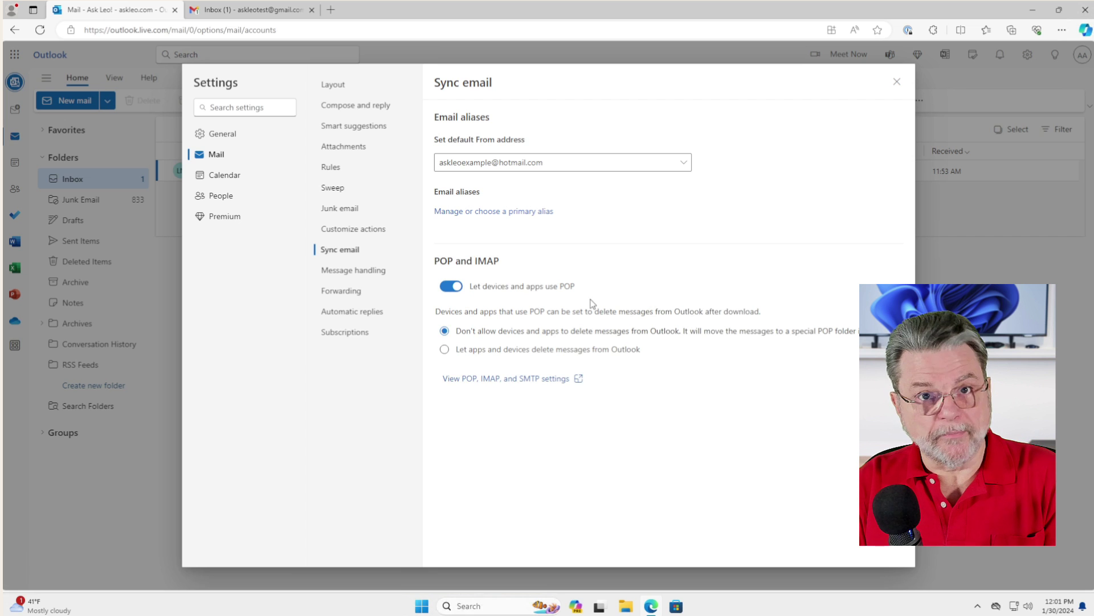
click(897, 83)
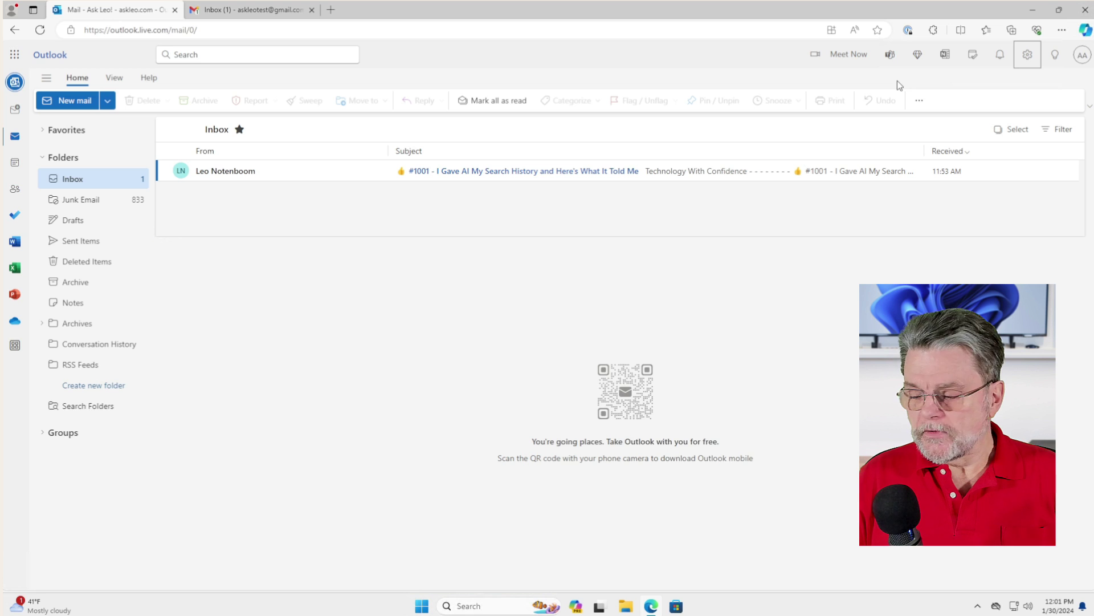
Step: Search Bing for 'thunderbird' in a new Edge tab and open the Mozilla Thunderbird download page
click(335, 12)
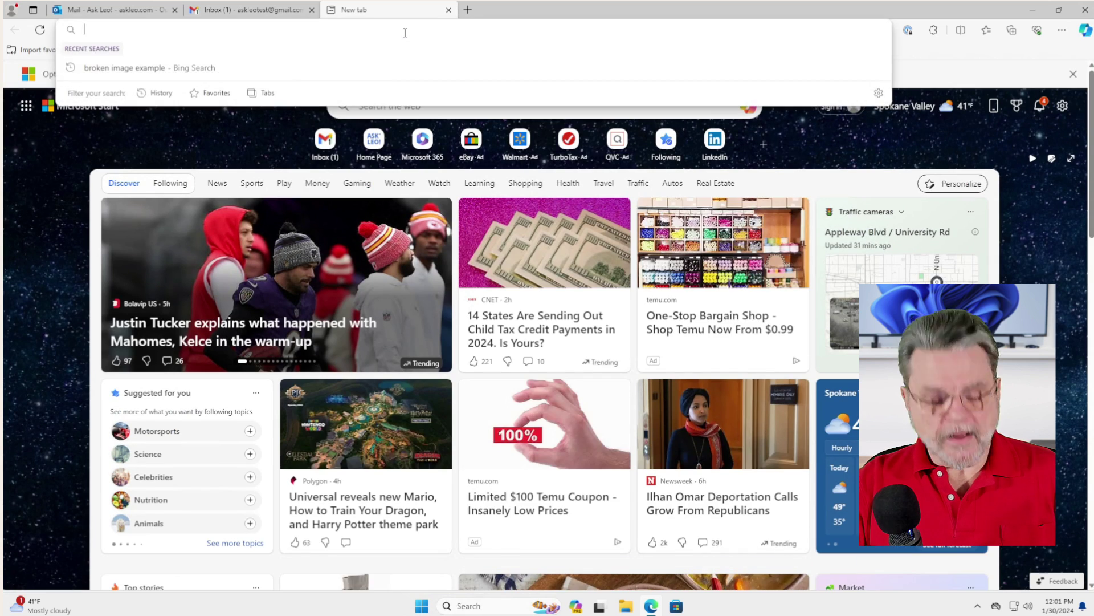
text(thunderb)
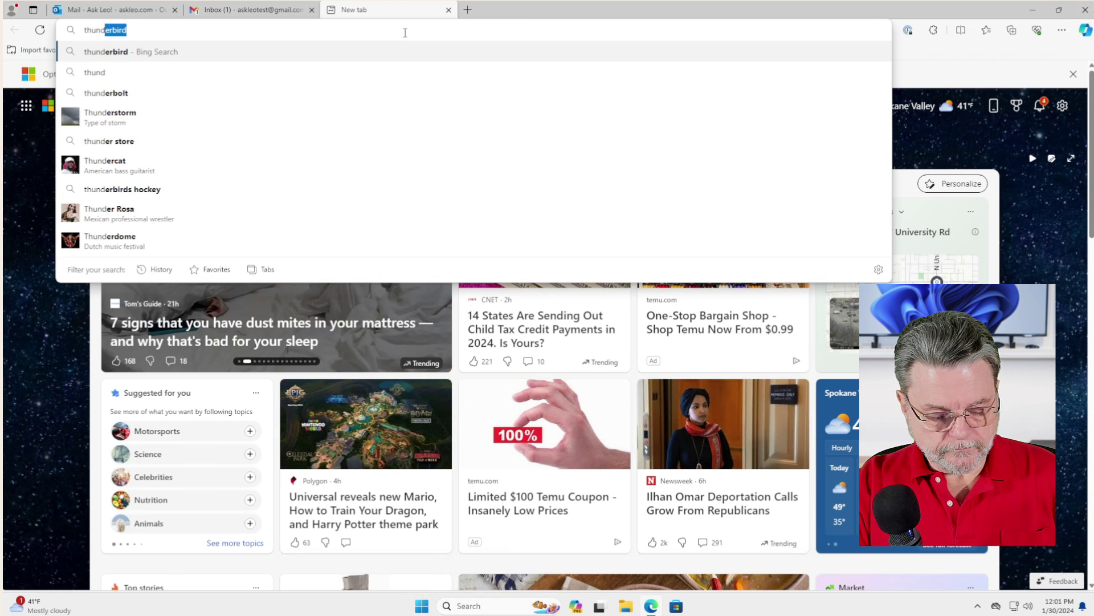
text(ird)
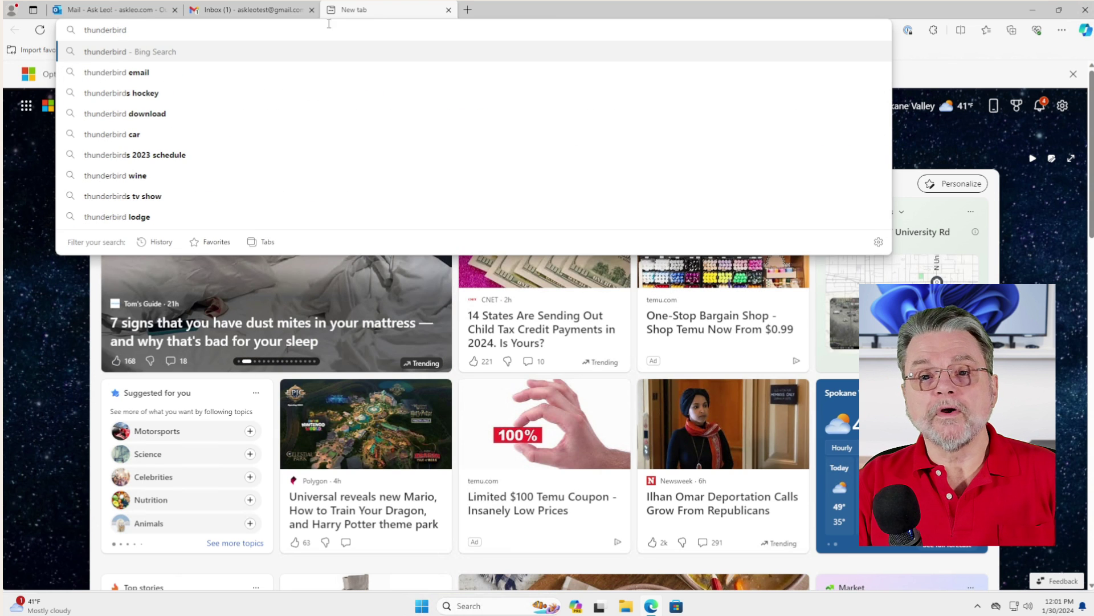
click(354, 72)
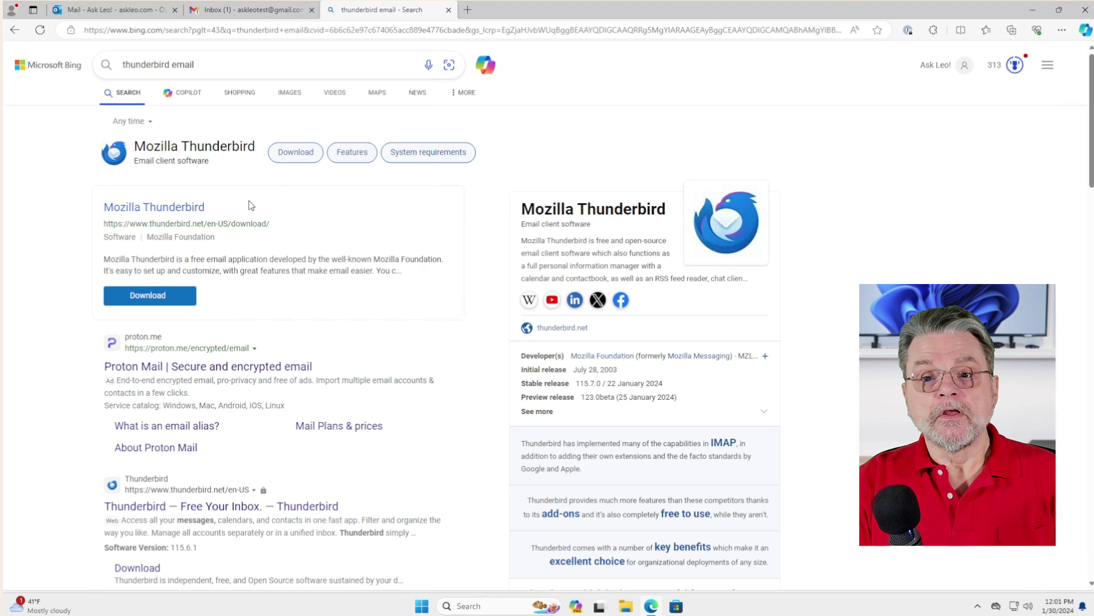
click(192, 209)
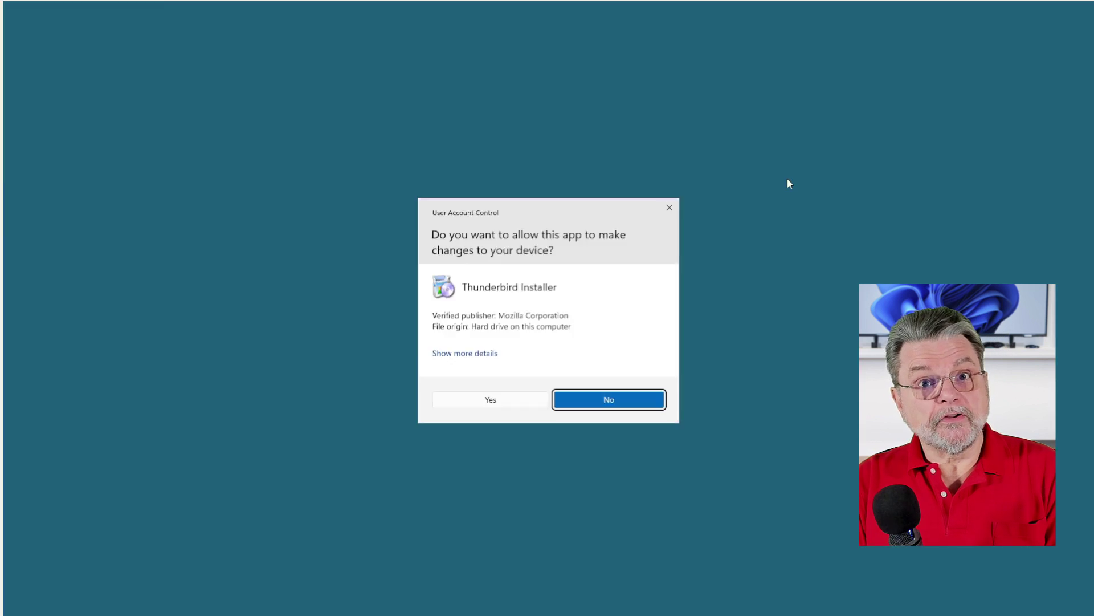
Step: Install Thunderbird with Custom setup in the default folder, without a desktop shortcut
click(525, 398)
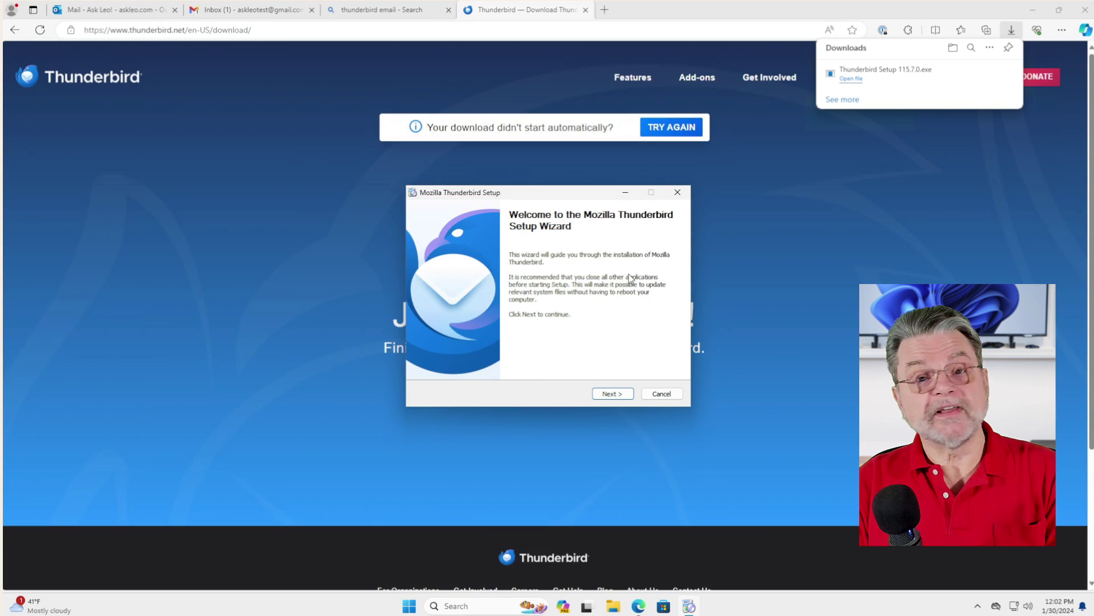
click(617, 396)
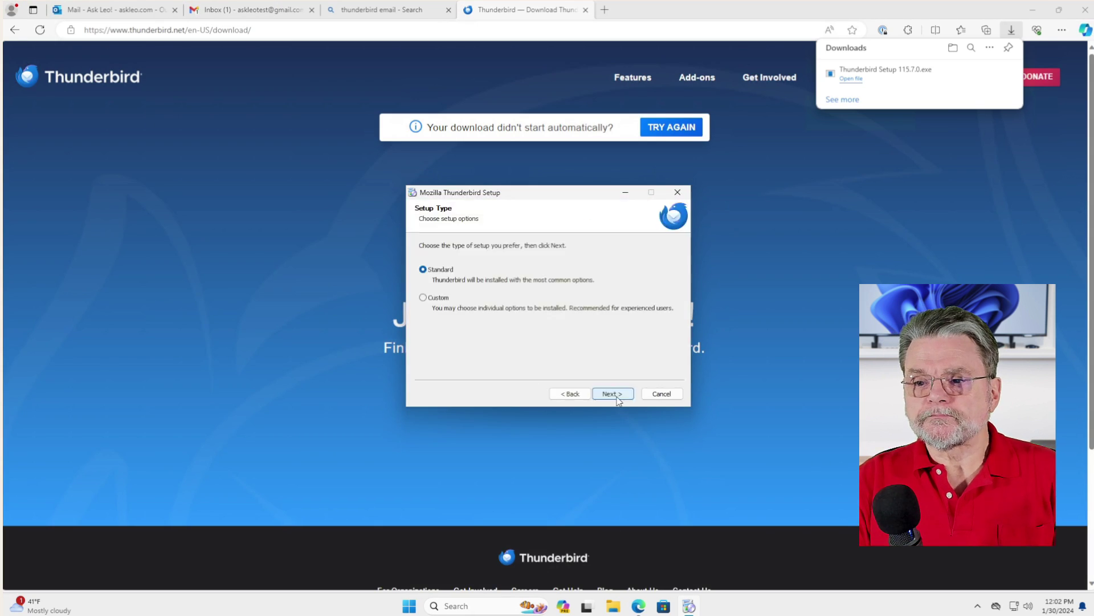
click(440, 304)
click(623, 395)
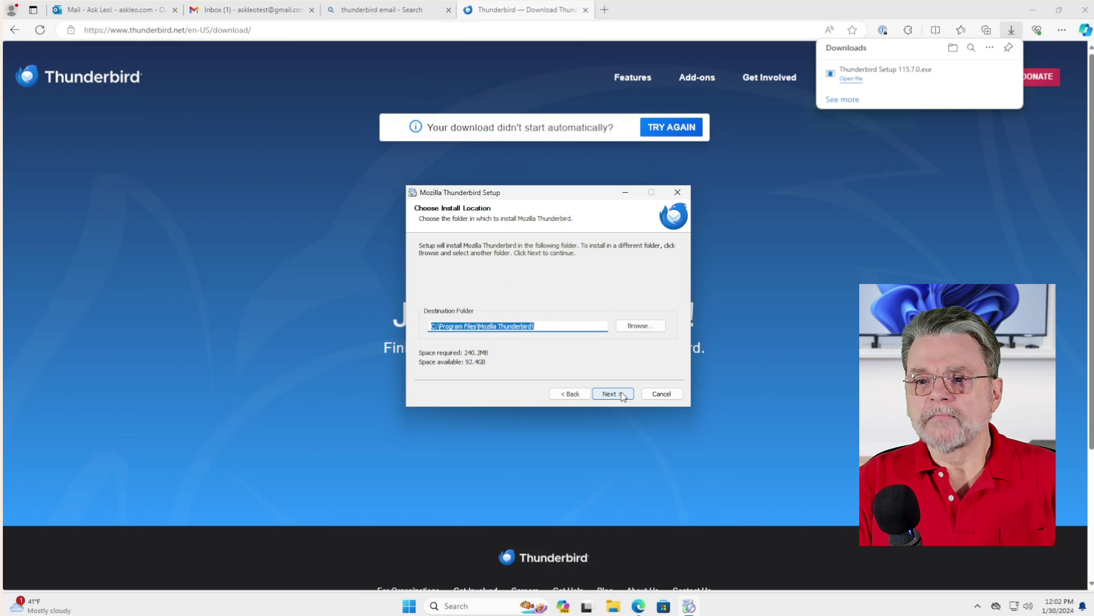
click(622, 395)
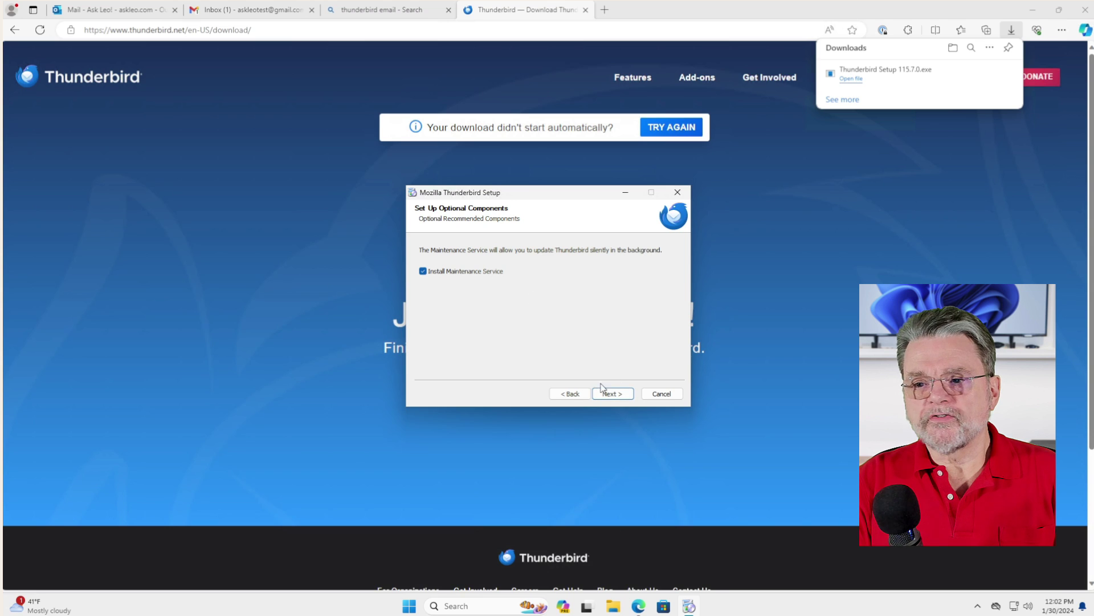
click(609, 392)
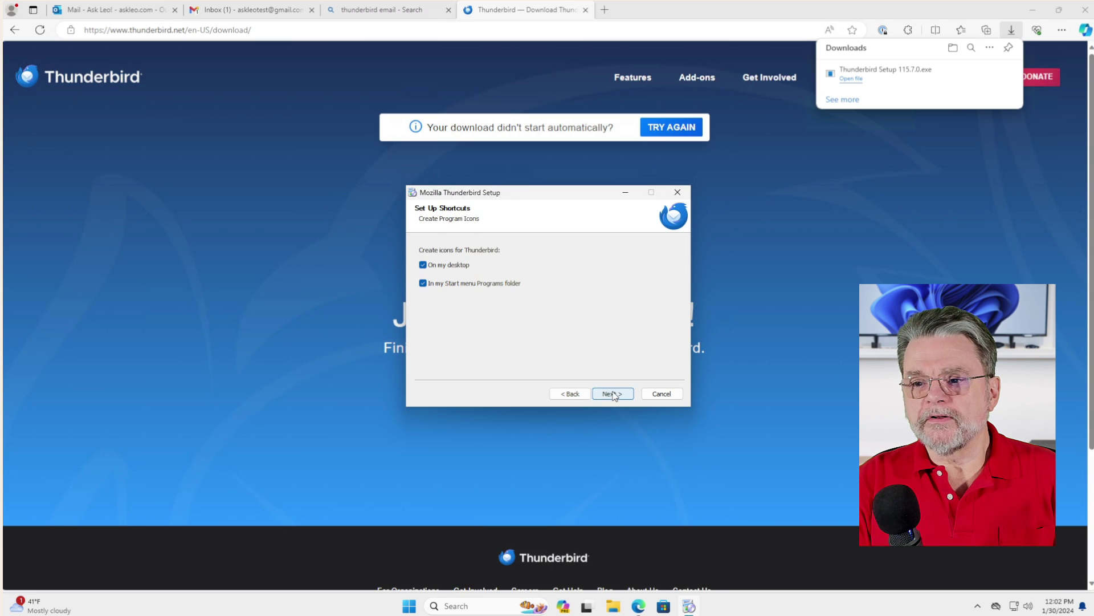
click(458, 265)
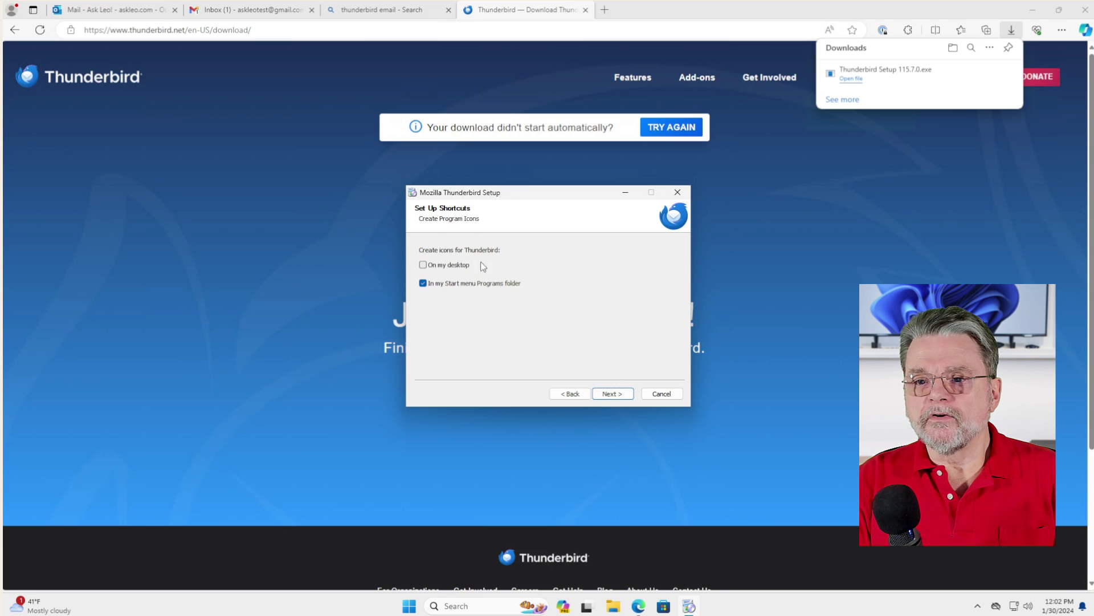
click(611, 393)
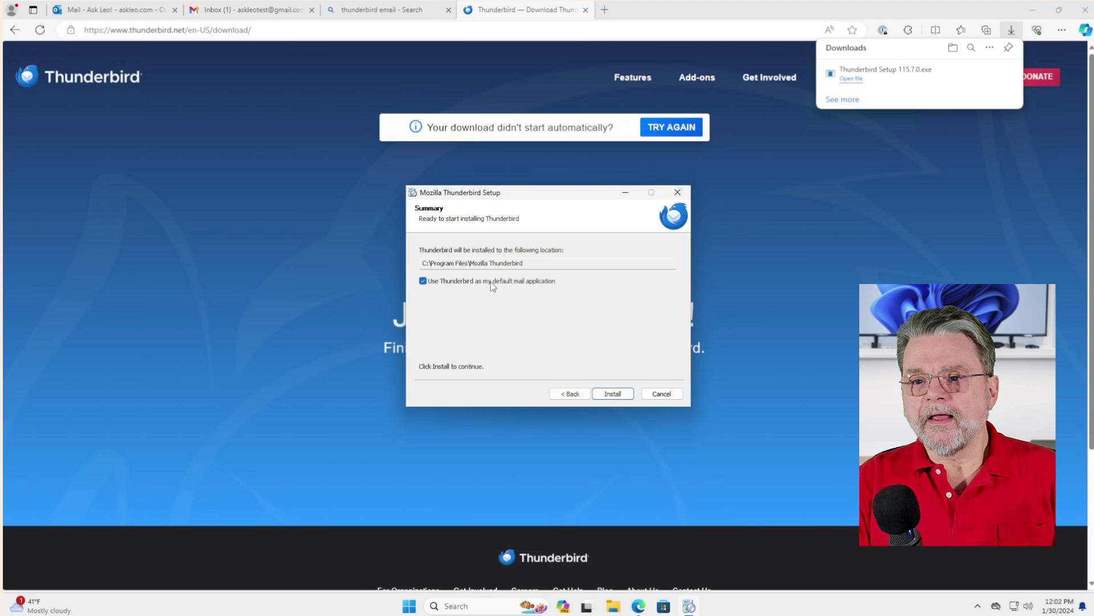
click(618, 394)
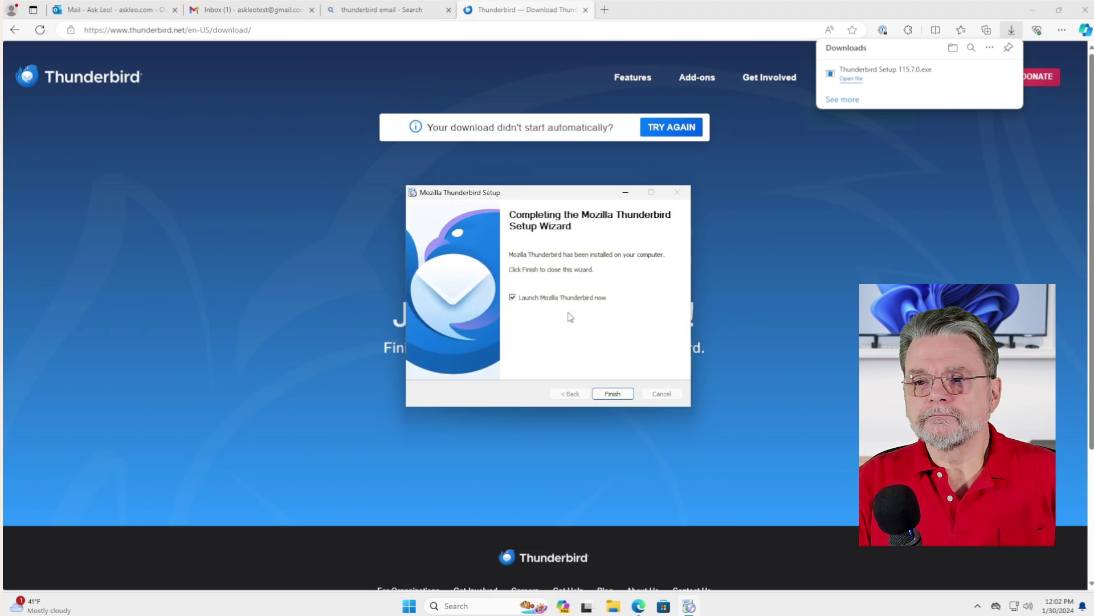
click(612, 393)
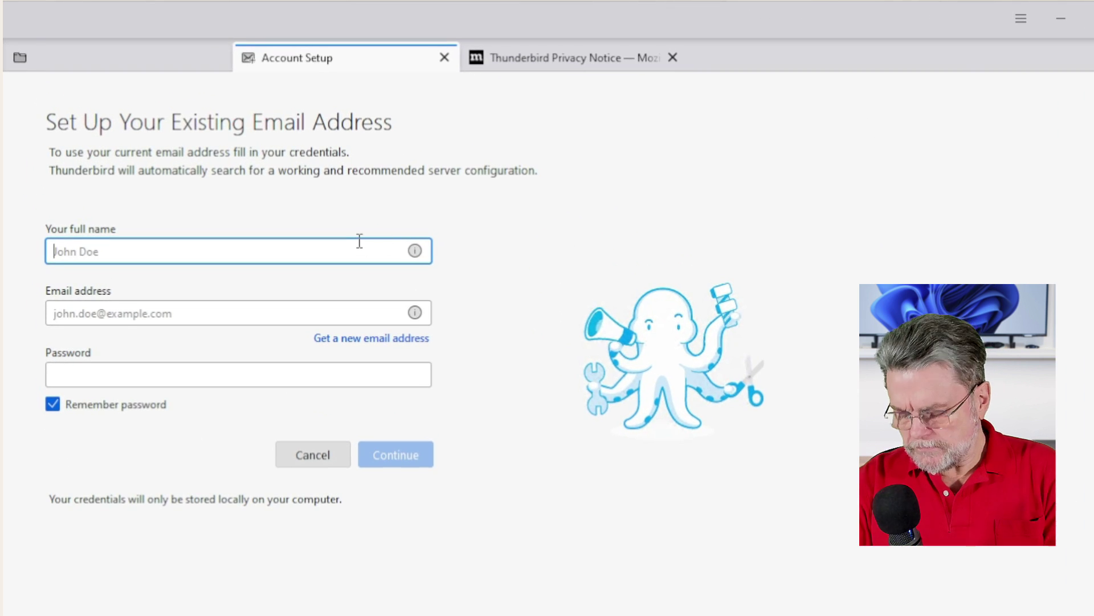
Step: Enter the Gmail account's full name, email address and pasted password, then look up its configuration
text(Leo Notenboom (Gmail))
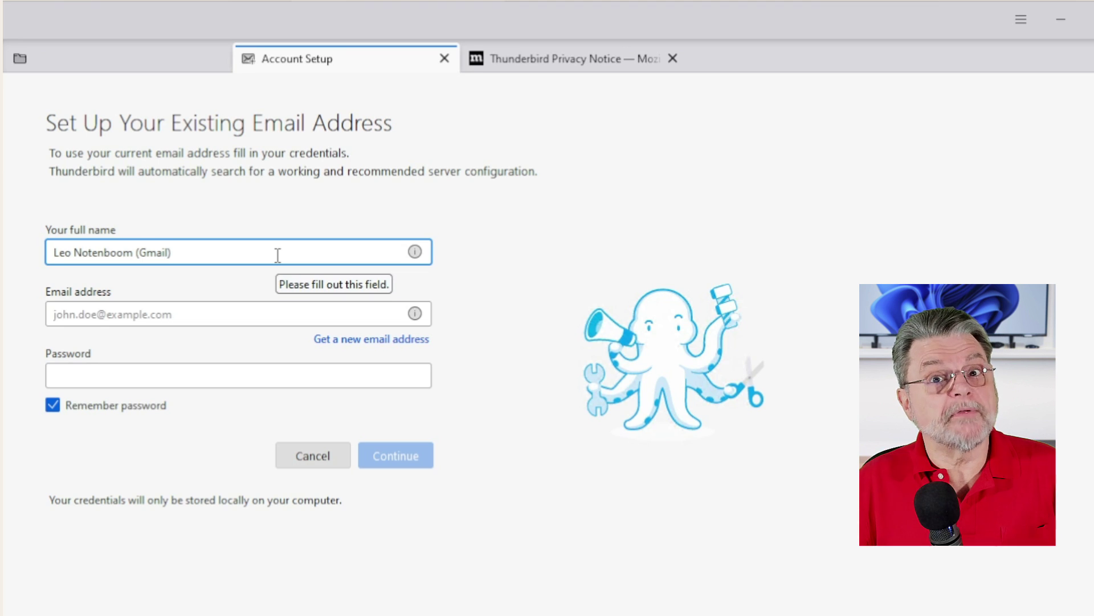
key(Tab)
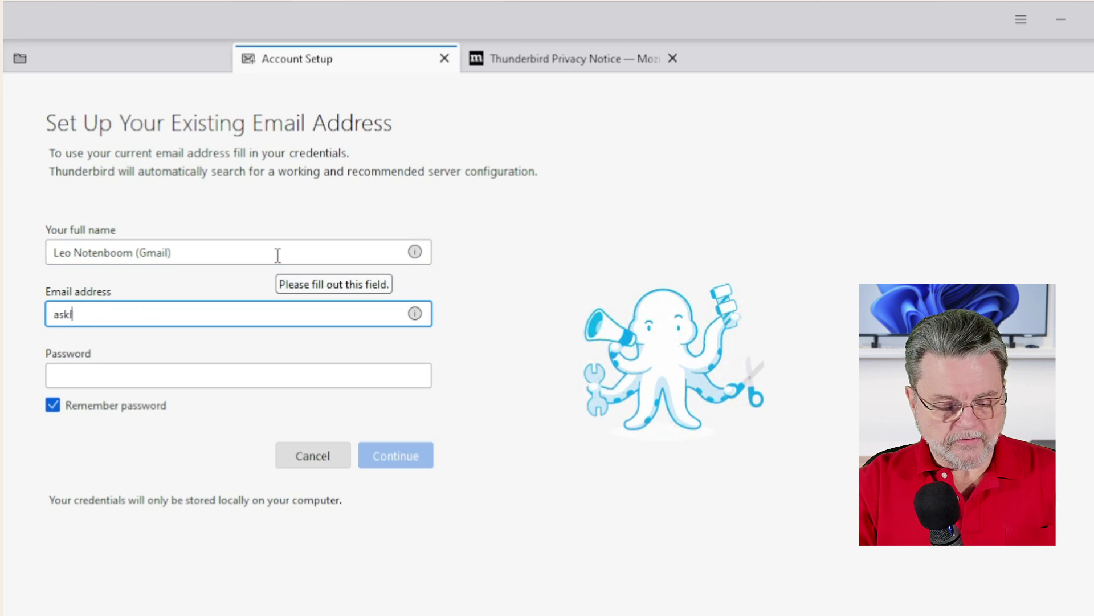
key(Tab)
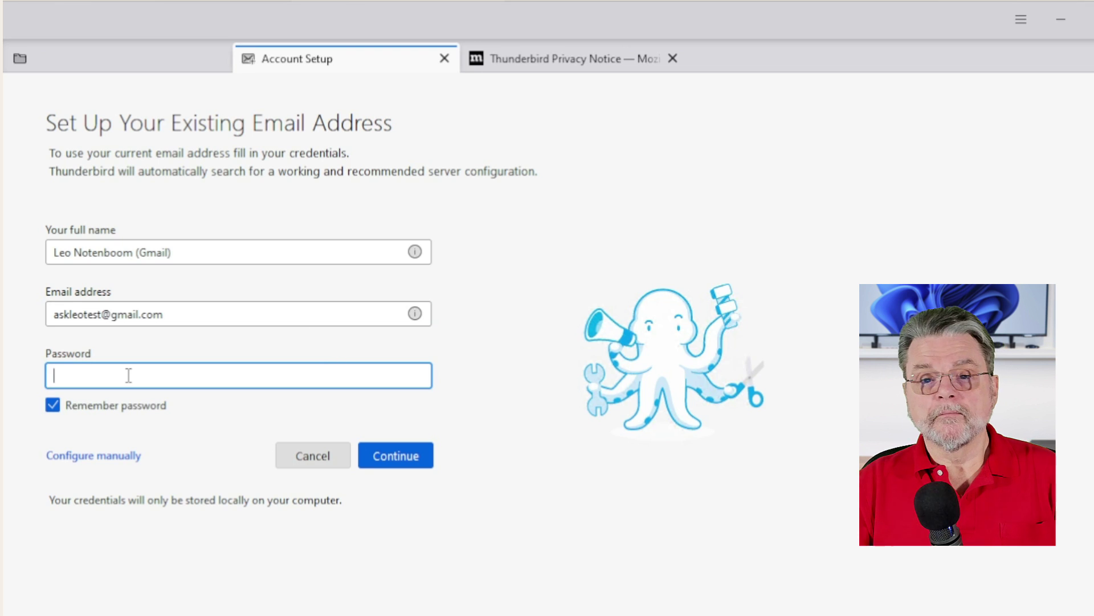
key(ctrl+v)
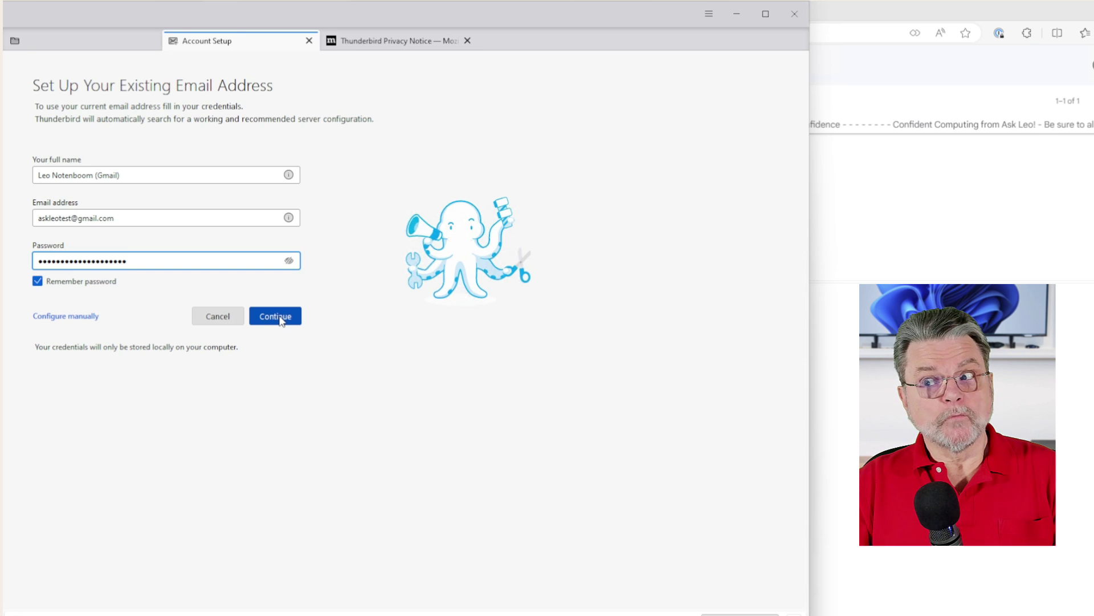
click(281, 321)
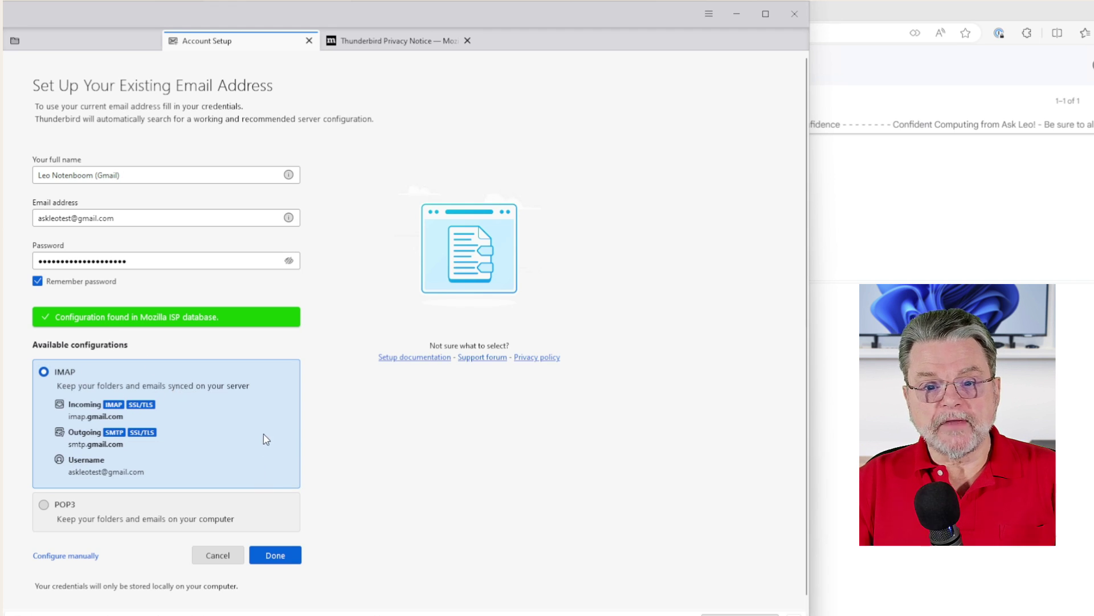
Step: Accept the IMAP configuration and sign in to Google with the account address and password
click(291, 554)
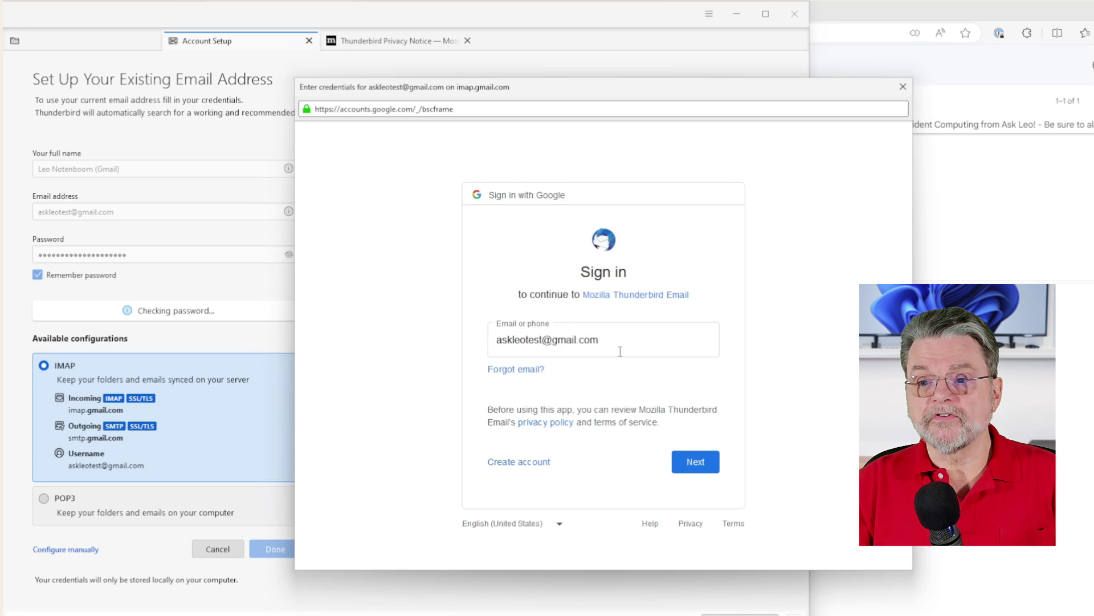
click(707, 464)
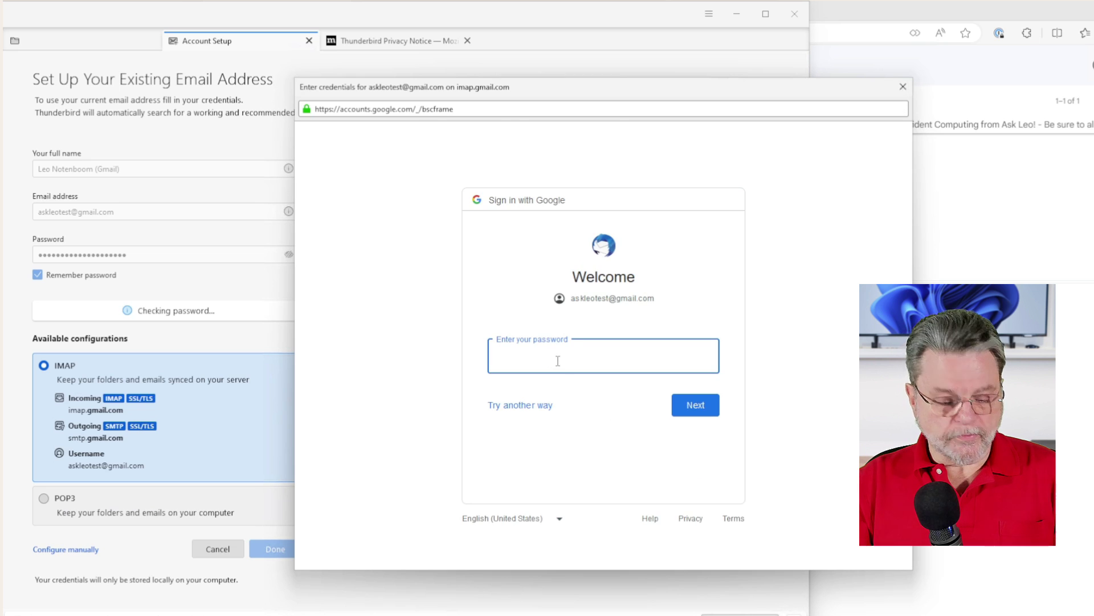
key(ctrl+v)
click(696, 406)
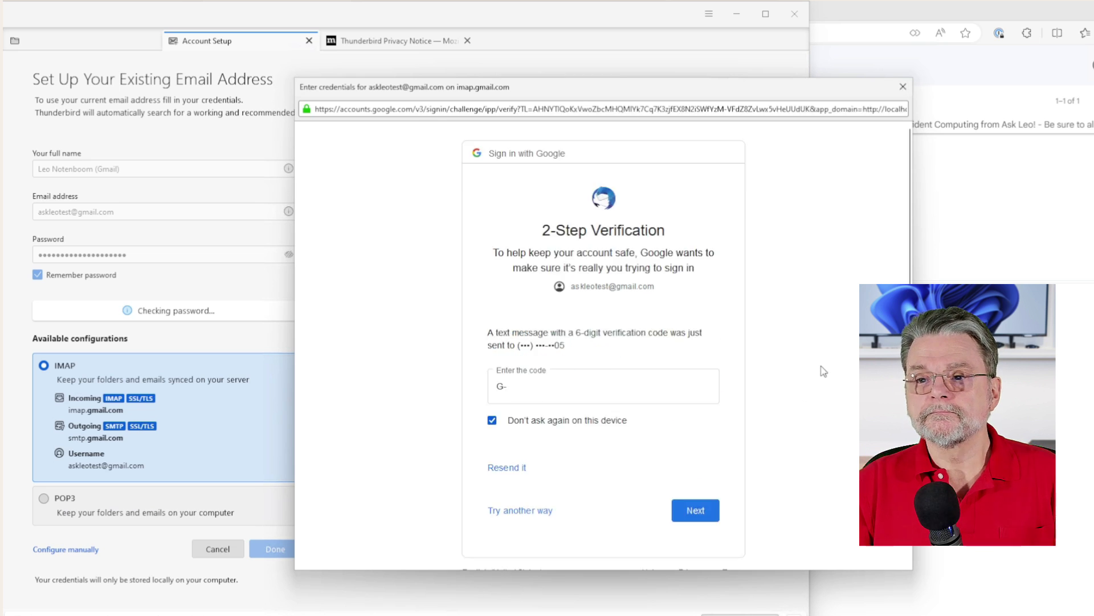
Step: Enter the 2-Step verification code, allow Thunderbird access, and close the setup tab
click(649, 390)
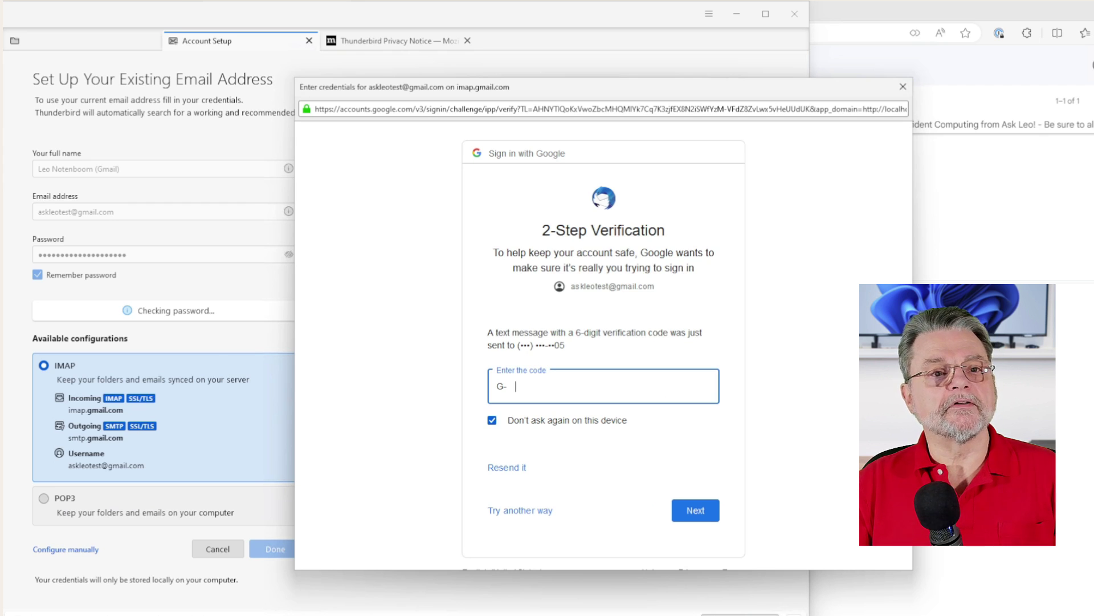
click(705, 513)
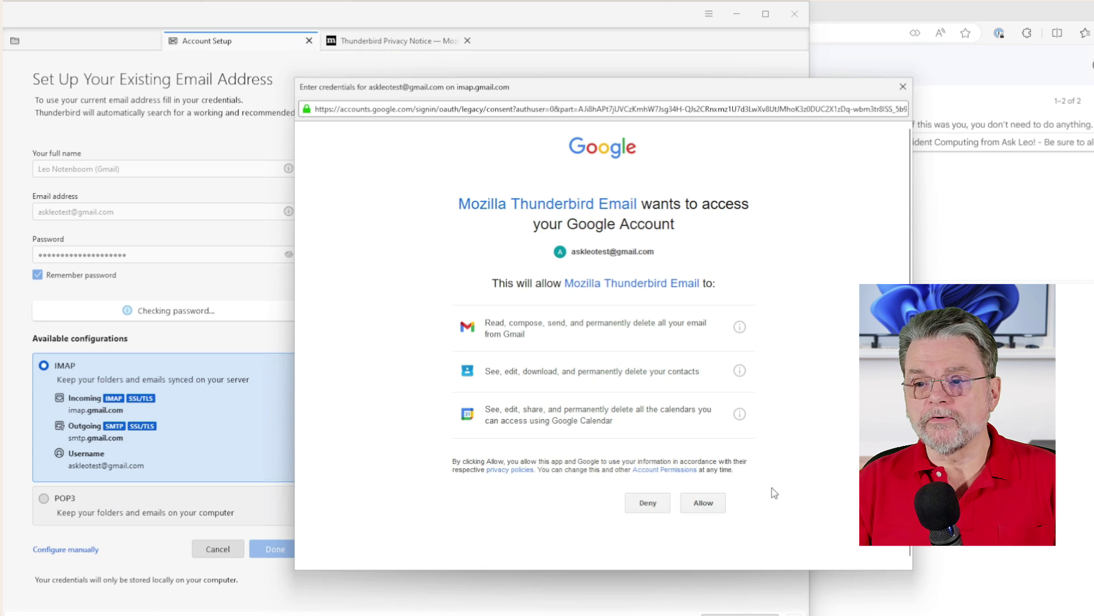
click(719, 500)
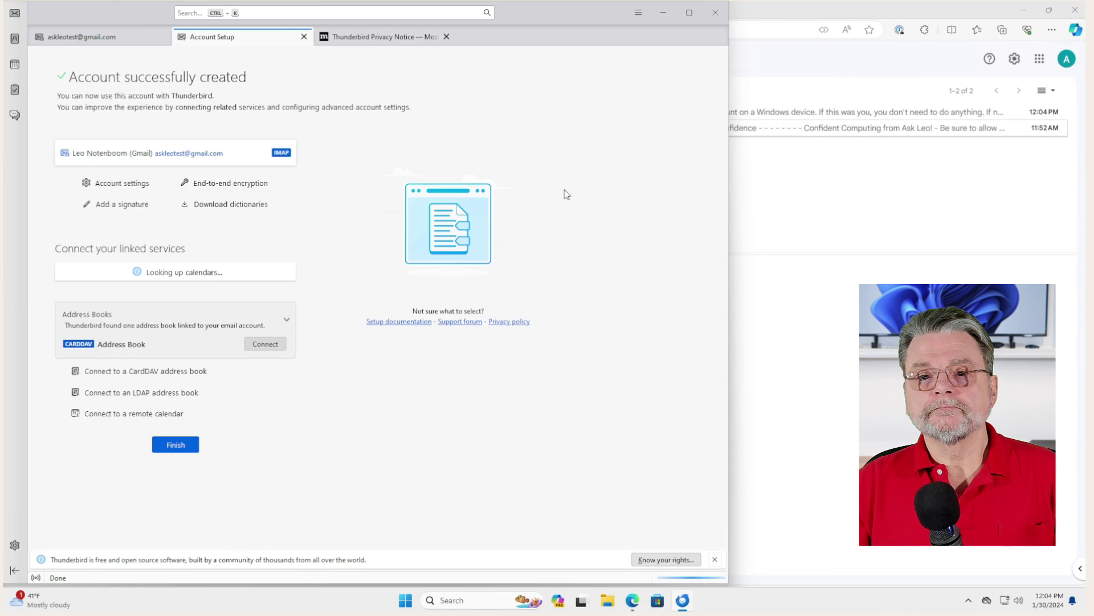
click(303, 38)
Step: Close the privacy notice and open the Gmail Inbox, comparing it with Gmail in Edge
click(304, 37)
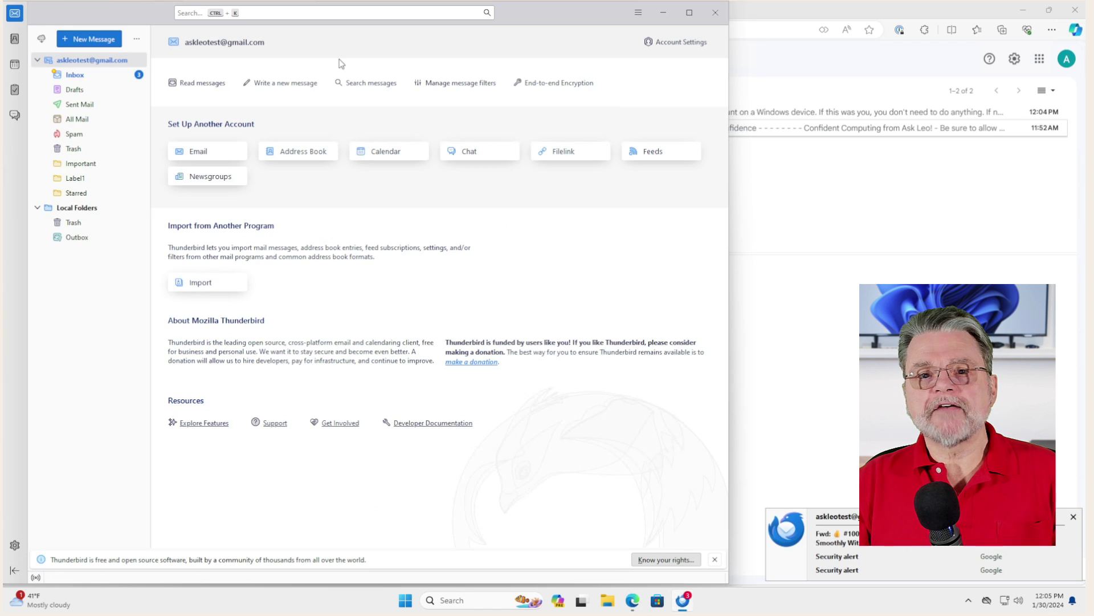
click(76, 75)
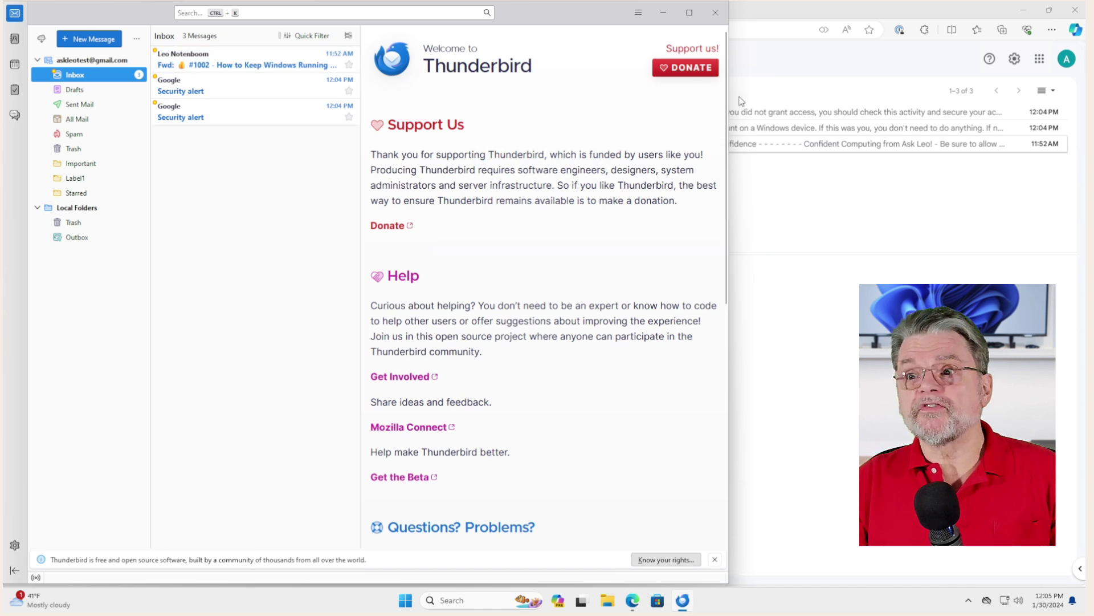
key(alt+Tab)
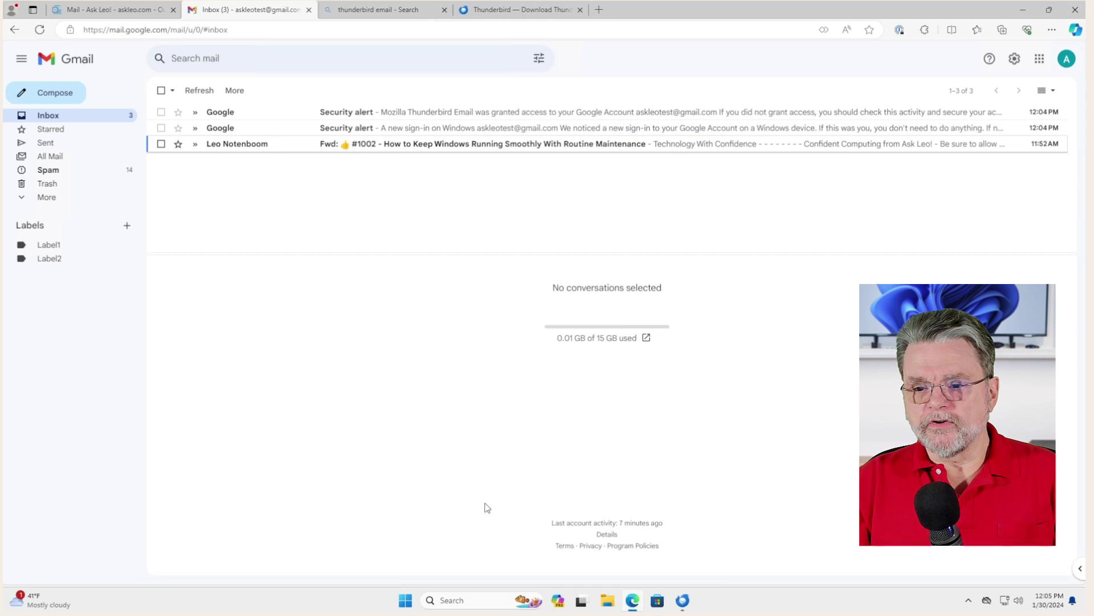
click(686, 602)
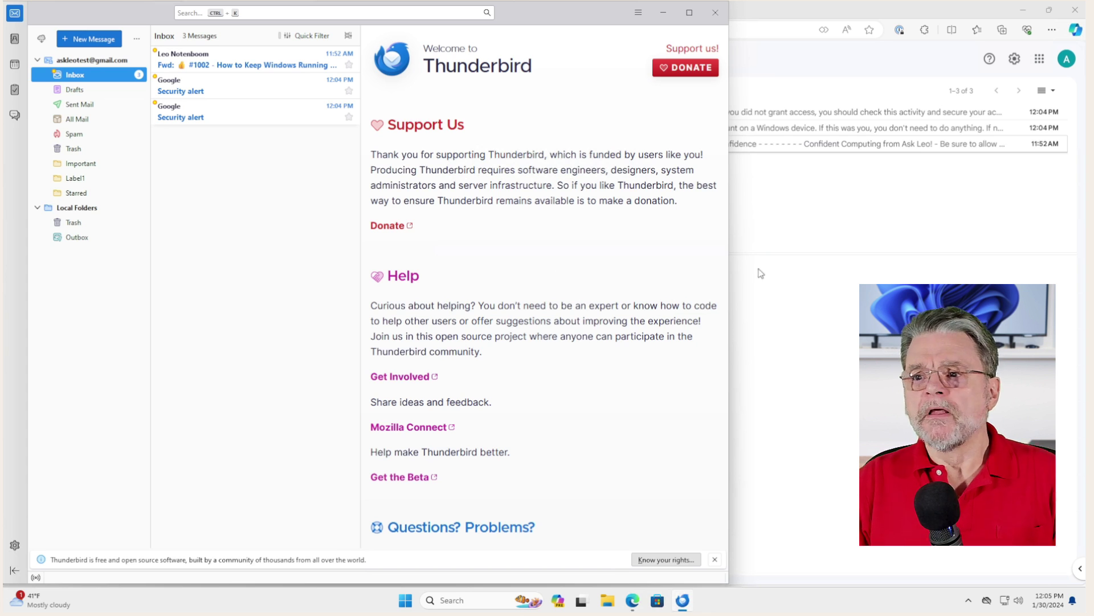
Step: Open Google's security alert, check its read status in reloaded Gmail, and show the menu bar
click(238, 118)
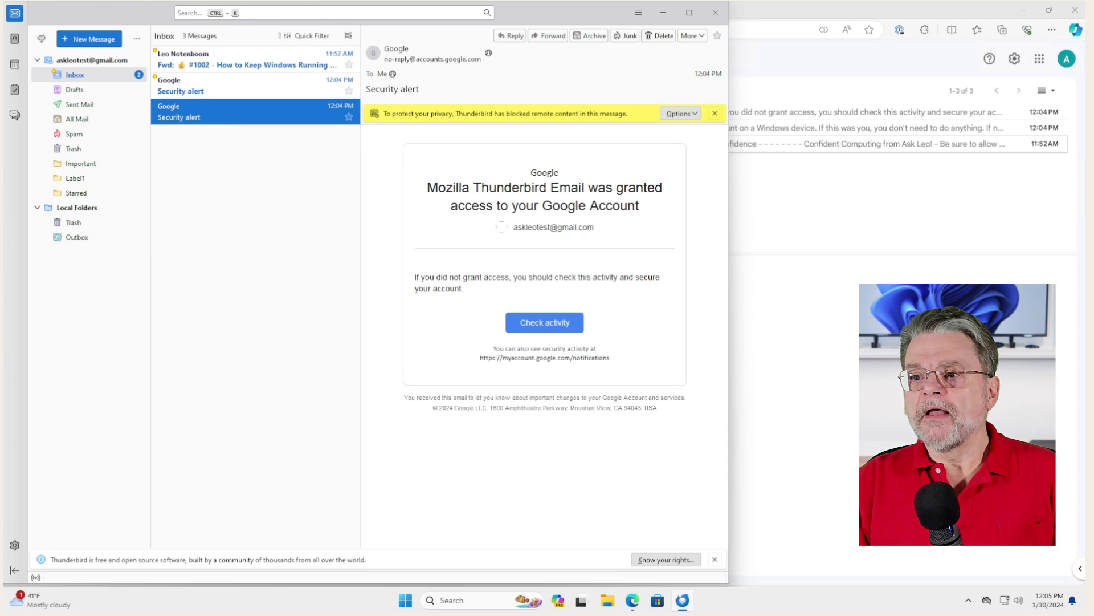
key(alt+Tab)
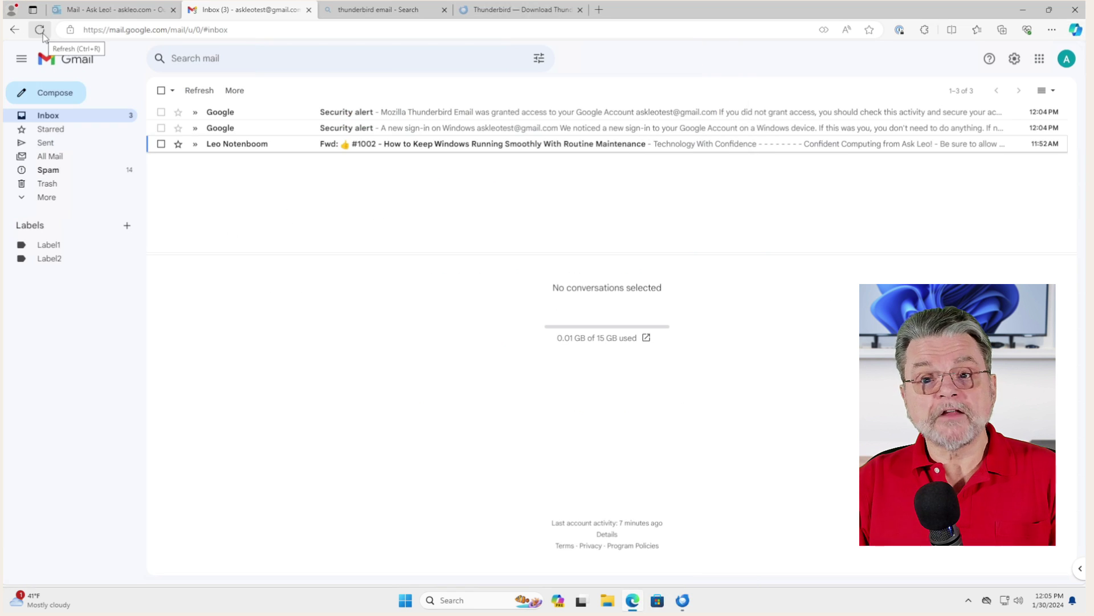
click(40, 29)
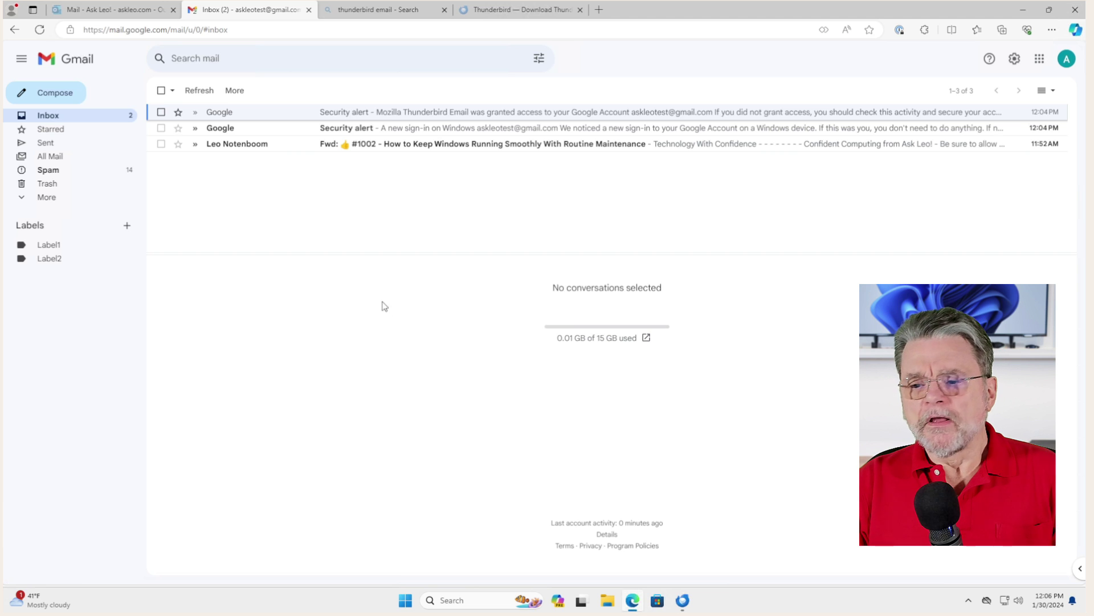
click(678, 521)
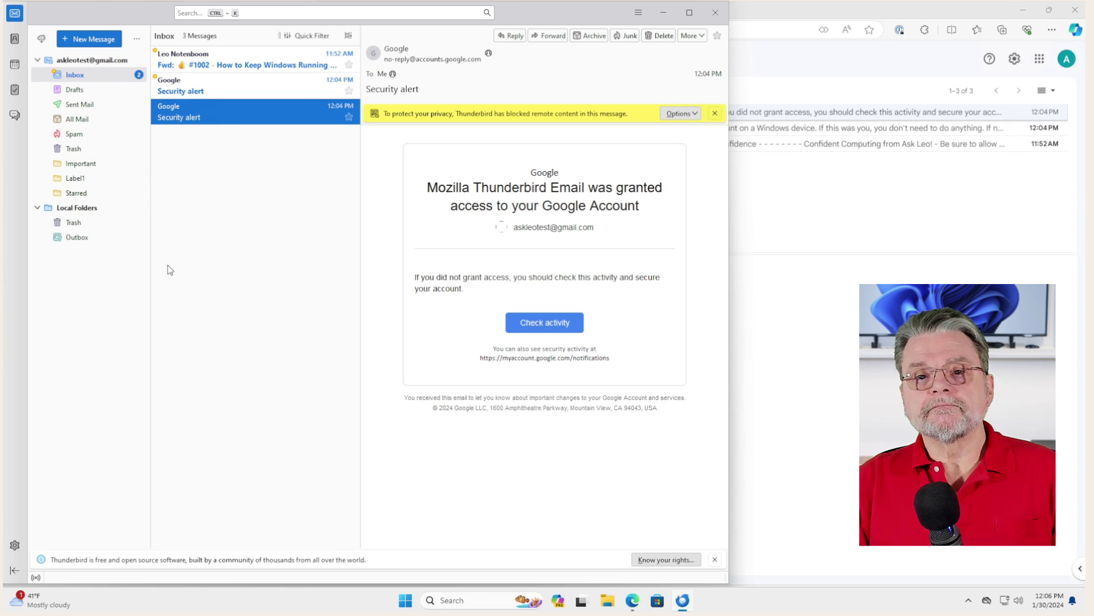
key(alt)
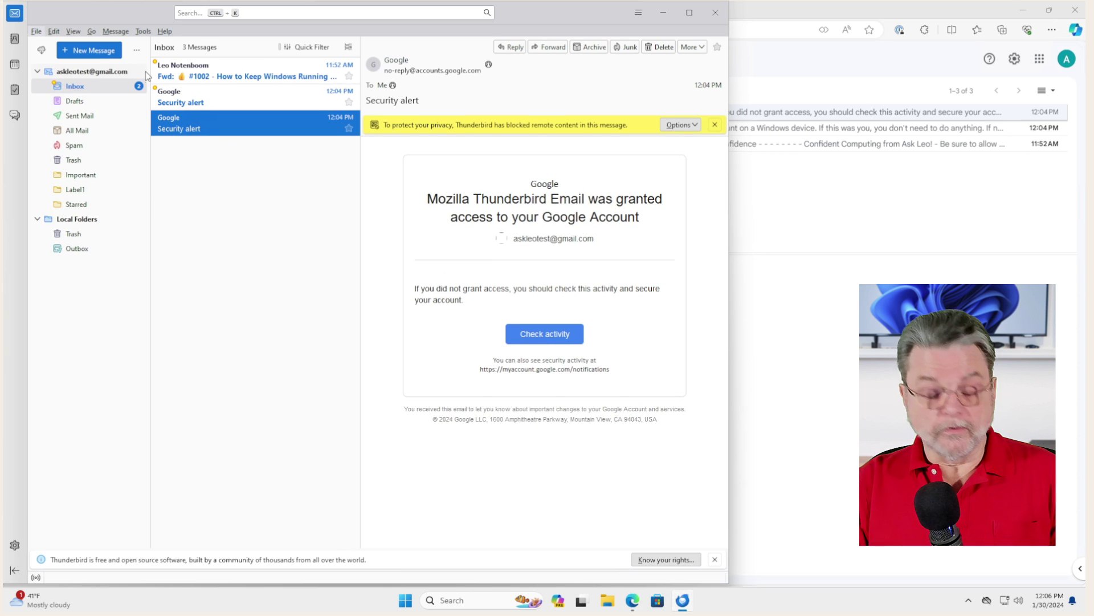
key(alt)
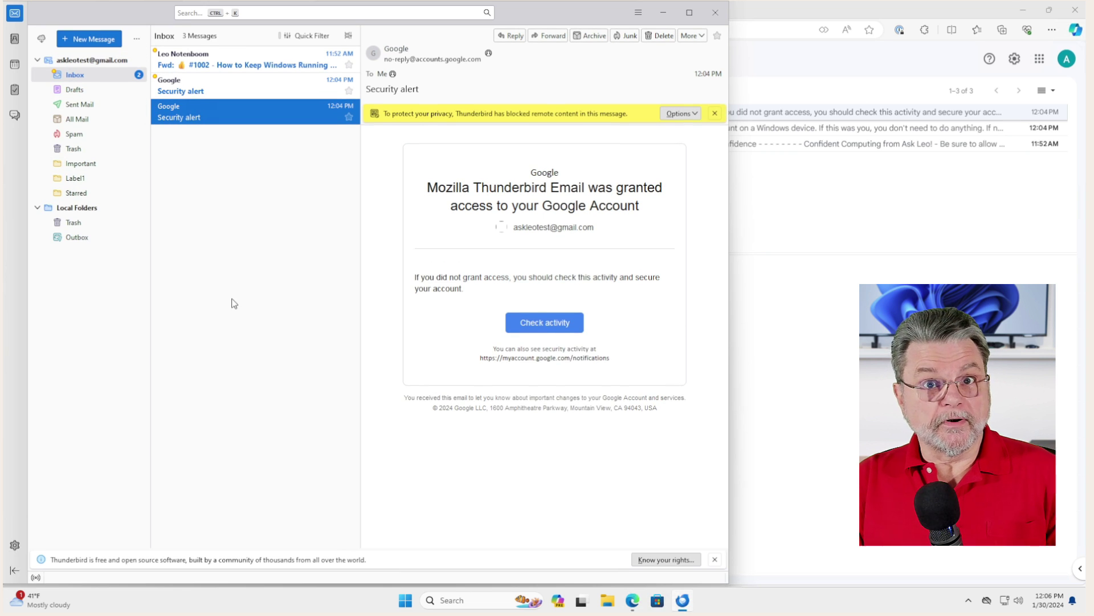
key(alt)
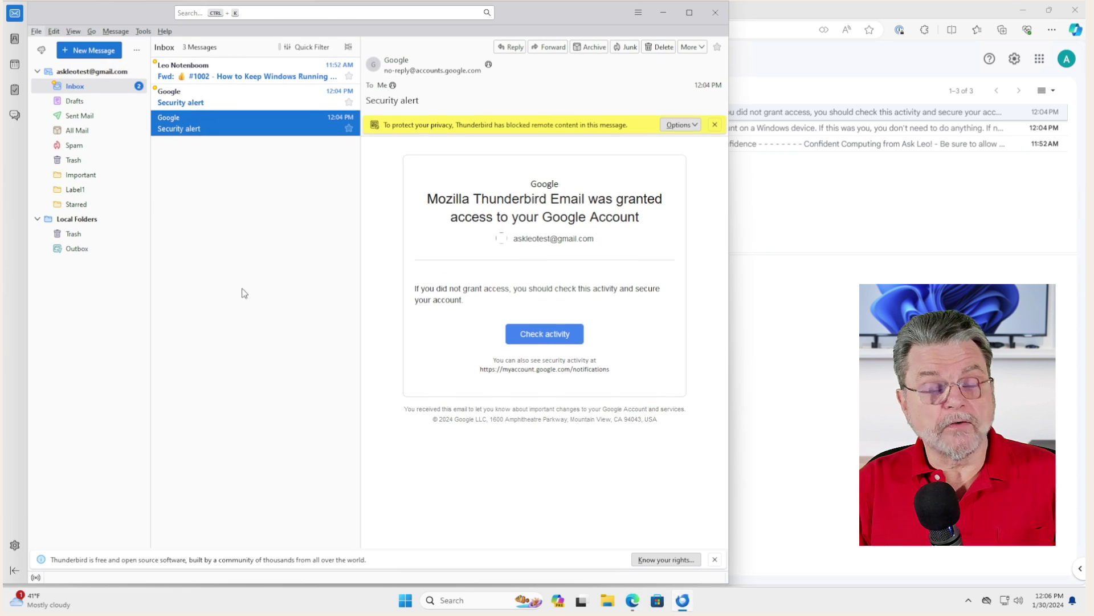
Step: Start adding a mail account via Tools > Account Settings > Account Actions
click(144, 32)
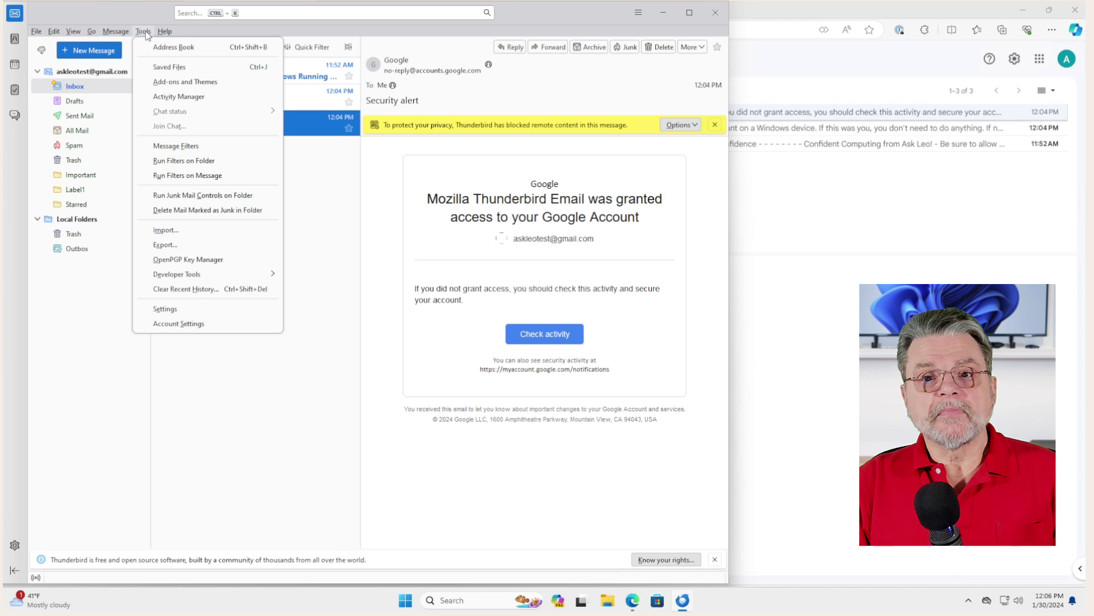
click(215, 323)
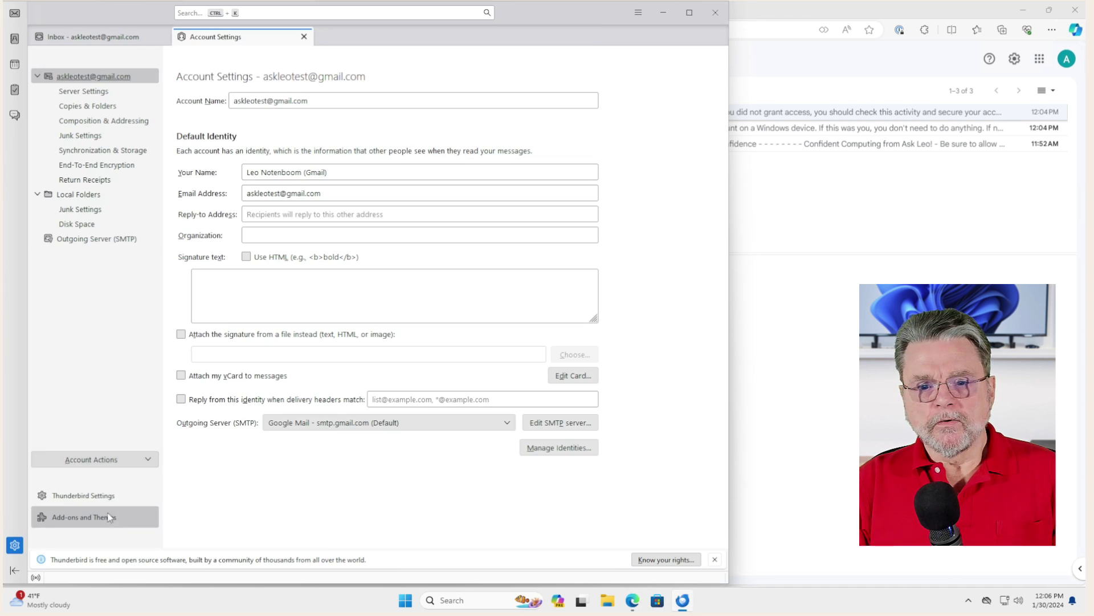
click(118, 456)
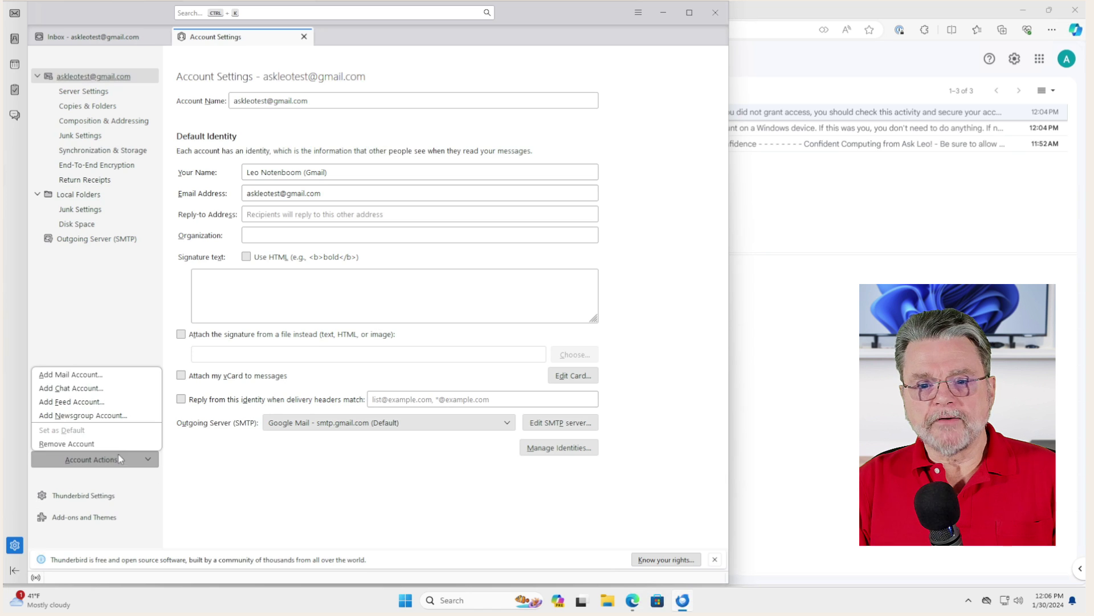
click(112, 376)
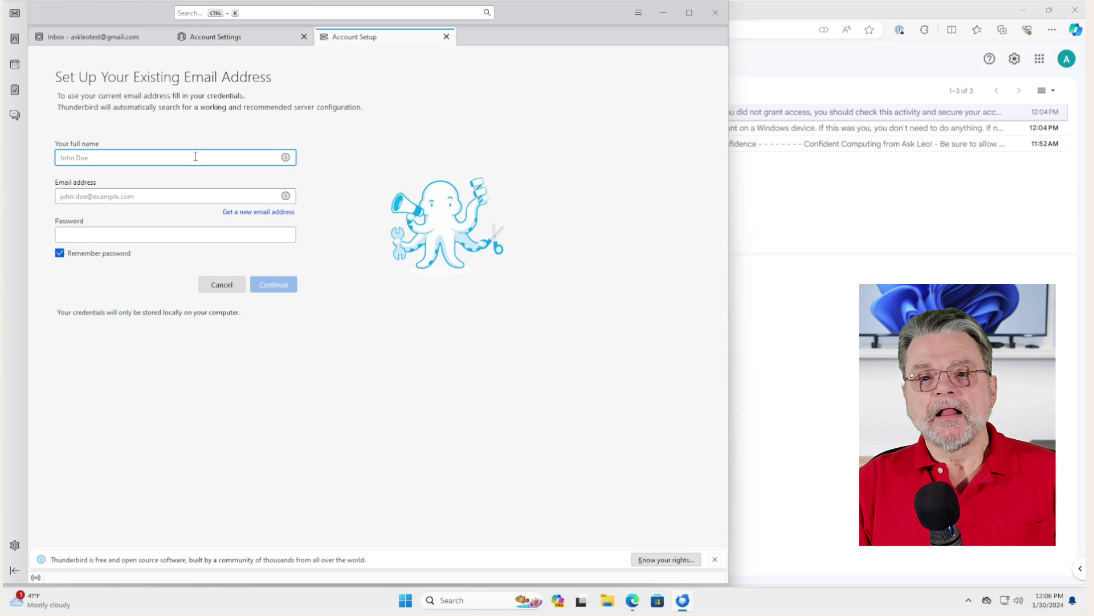
Step: Enter the Hotmail account's name, address and password and accept the IMAP configuration
text(Leo Notenboom (Hotmail)
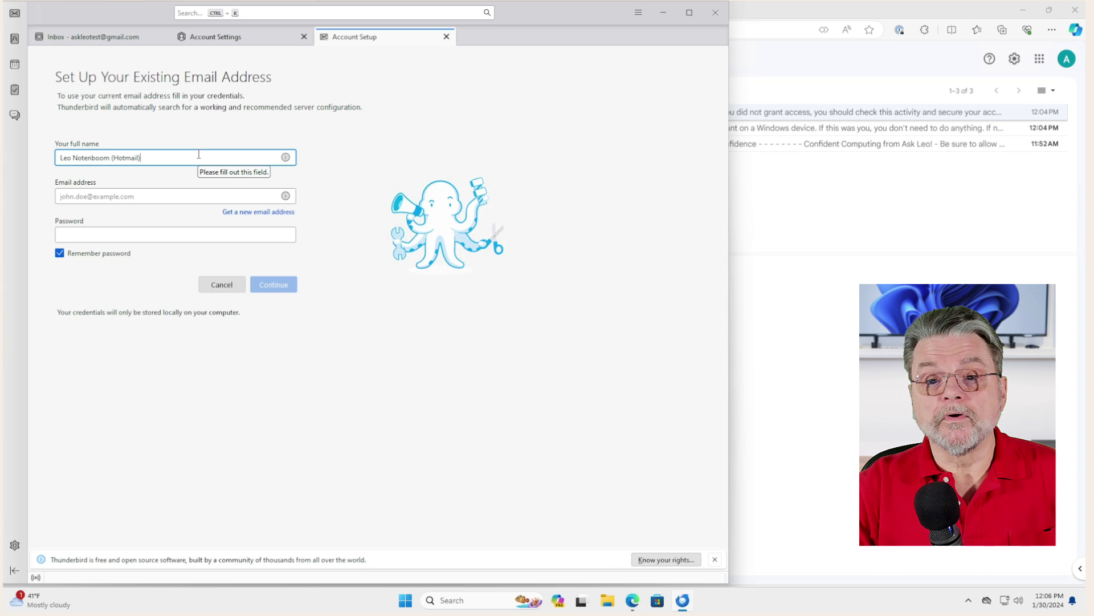
key(Tab)
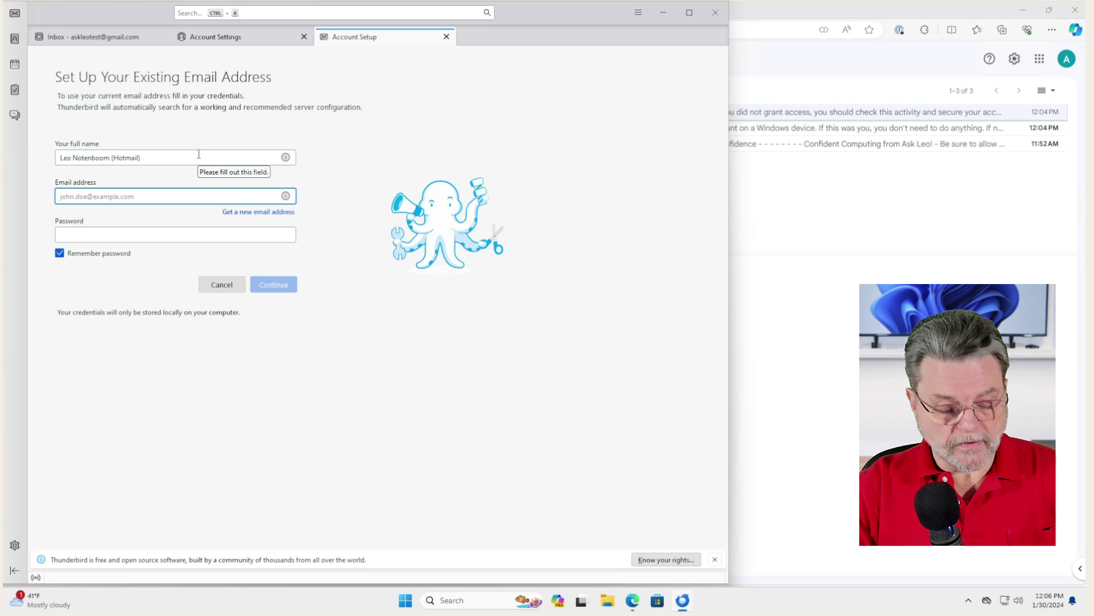
key(Tab)
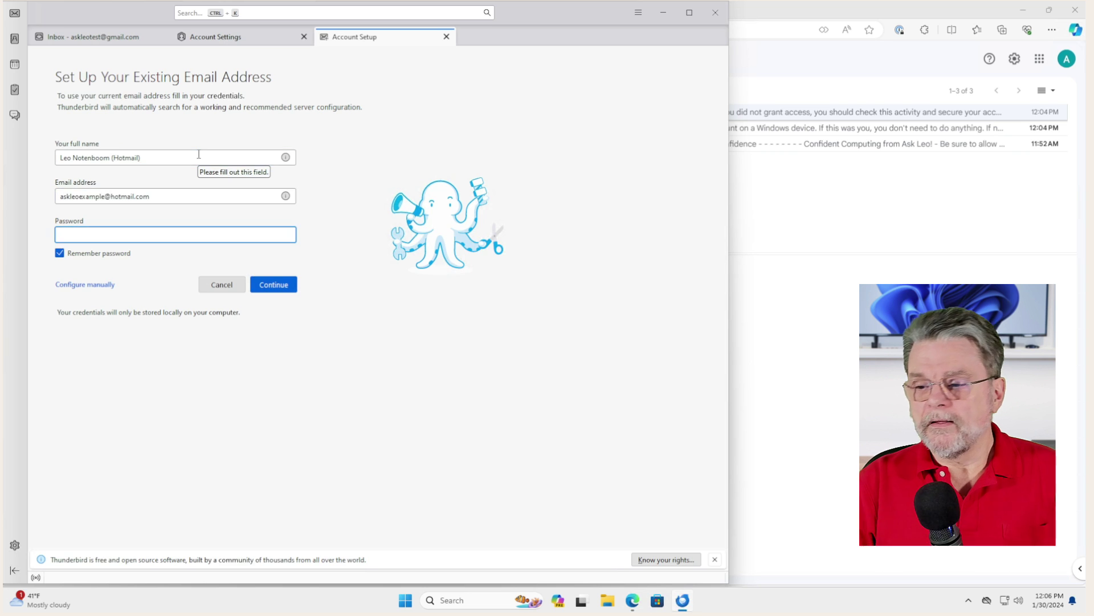
key(ctrl+v)
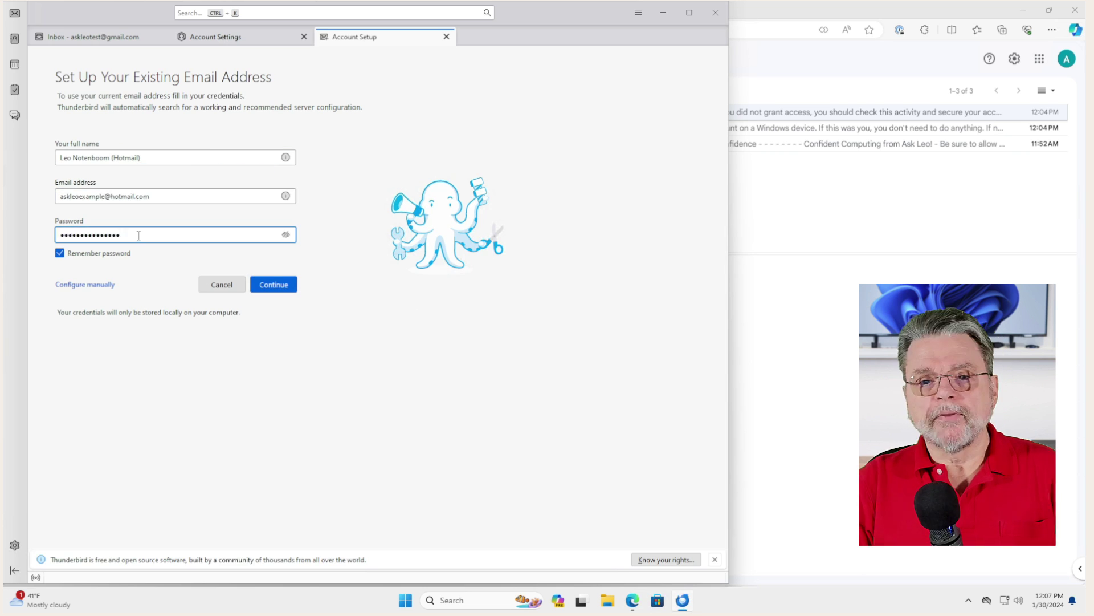
click(278, 285)
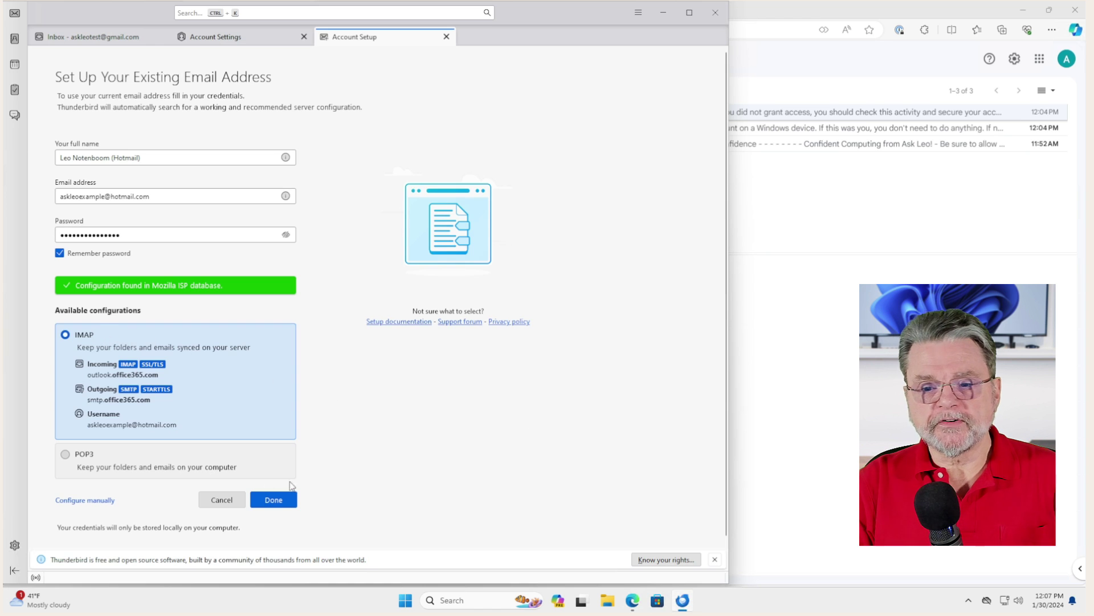
click(281, 501)
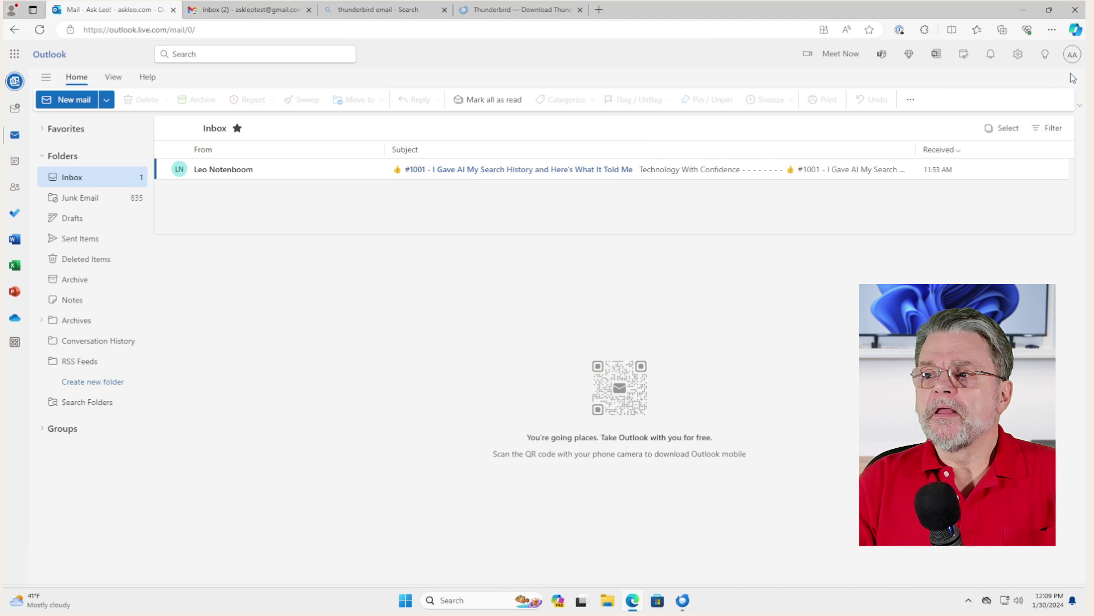
Step: Open My Microsoft account from the Outlook.com profile menu
click(1075, 55)
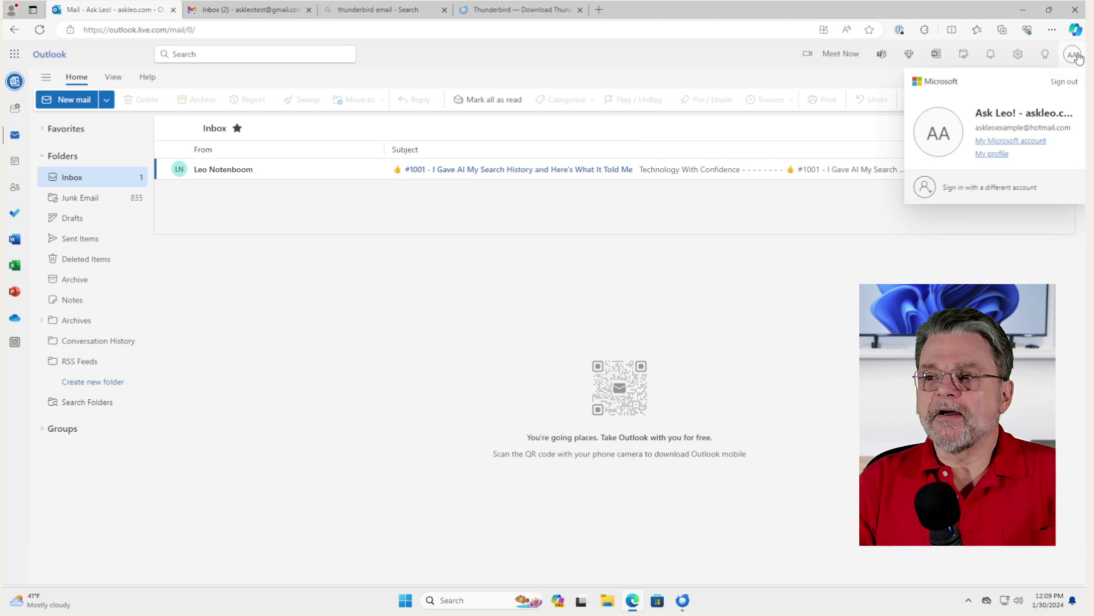
click(1043, 149)
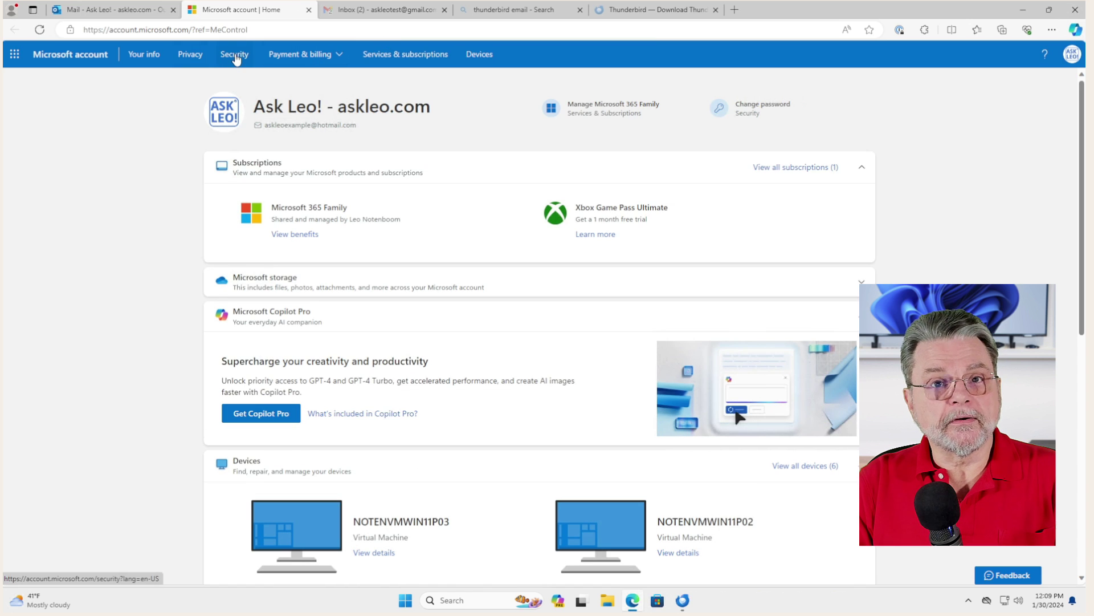
Step: Generate a new app password under advanced security options and select it for copying
click(235, 54)
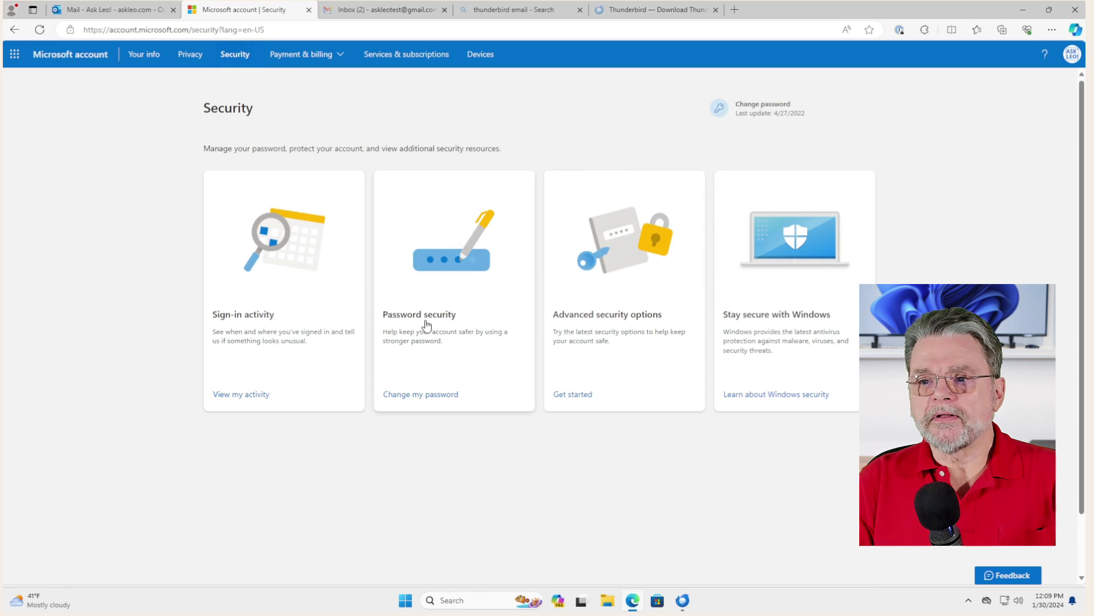
click(613, 334)
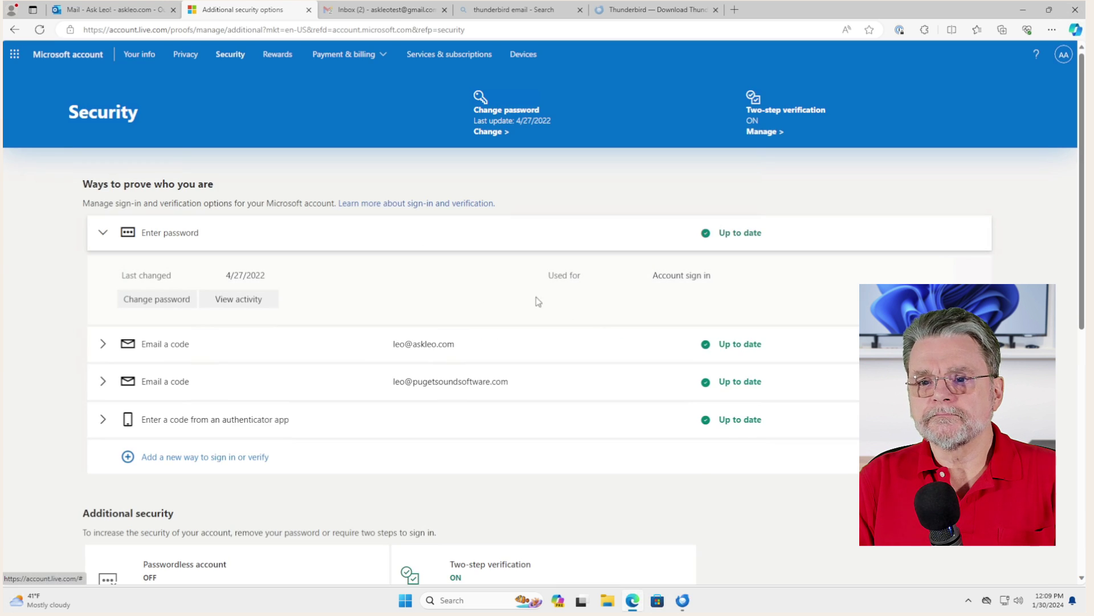
scroll(50, 252, down, 5)
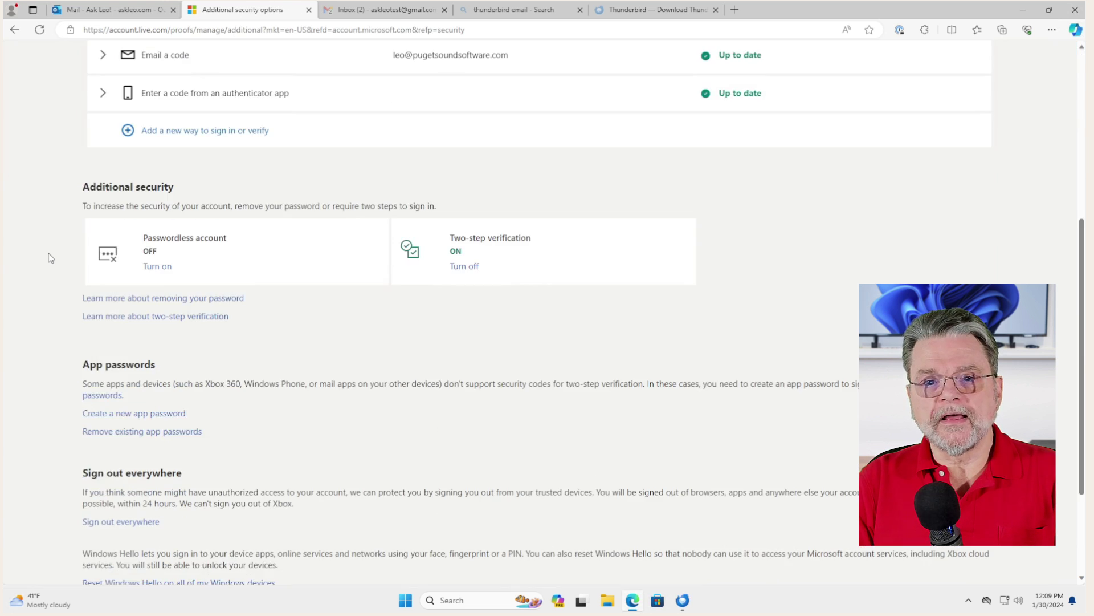
scroll(48, 254, up, 1)
scroll(47, 254, down, 1)
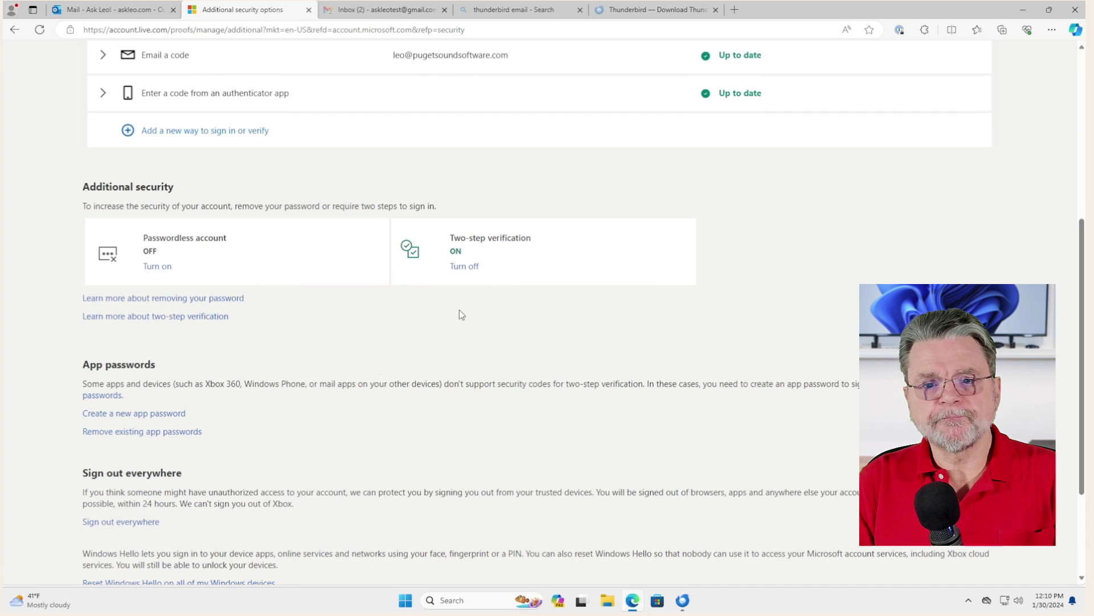
click(166, 418)
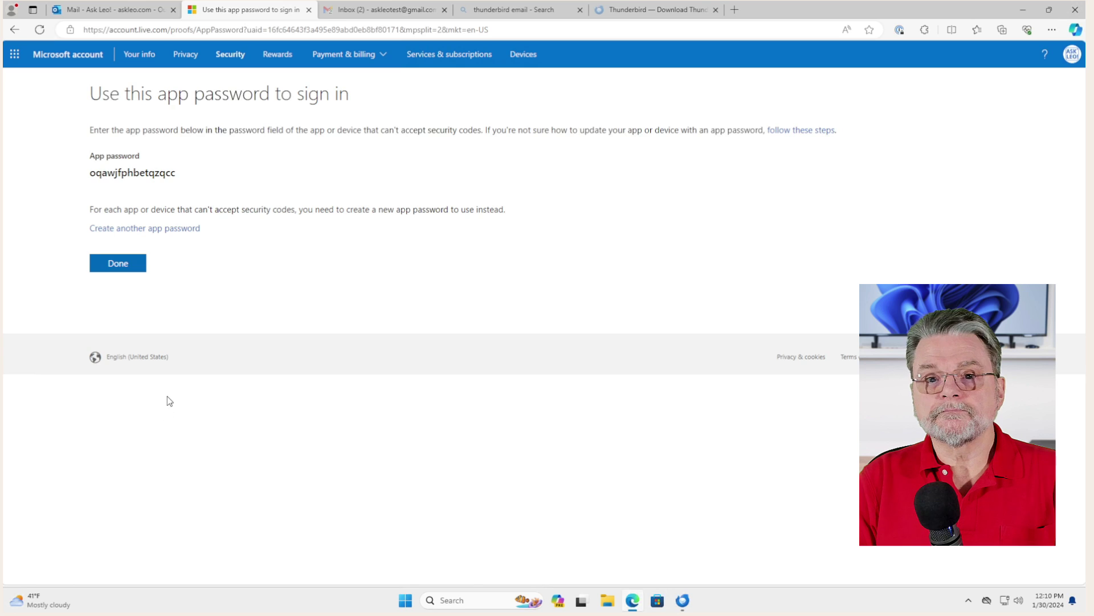
double_click(125, 174)
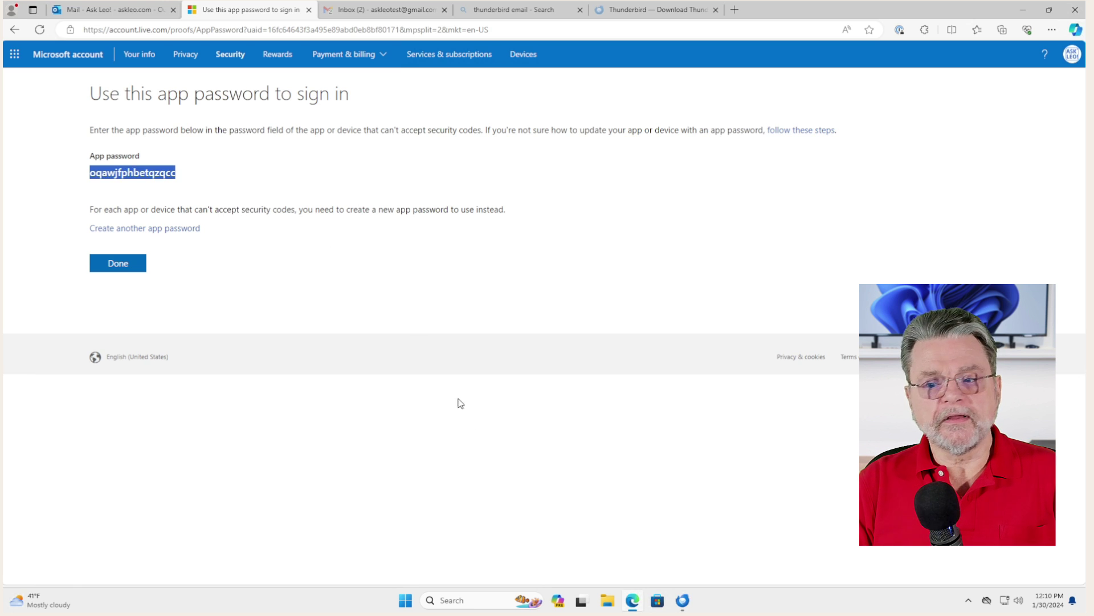
Step: Replace the Hotmail password with the app password and finish creating the IMAP account
click(682, 602)
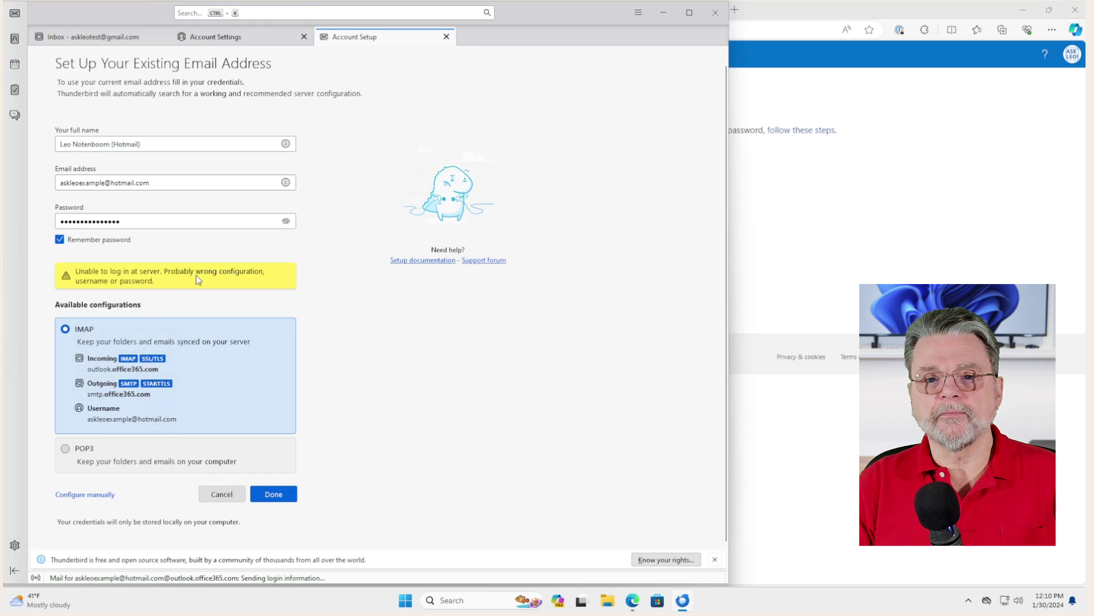
click(165, 223)
key(ctrl+a)
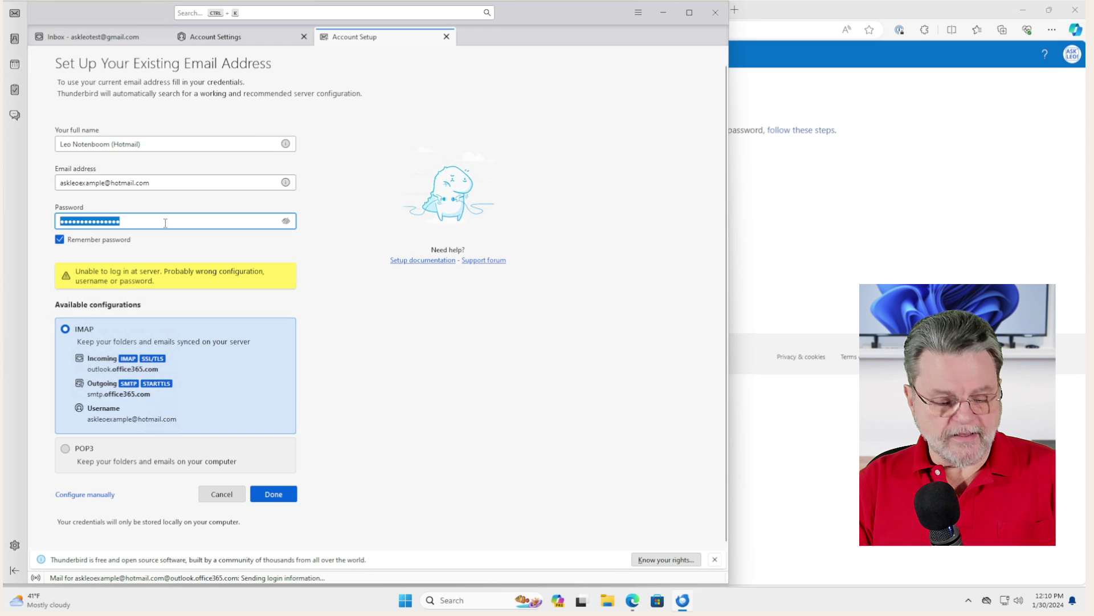
key(ctrl+v)
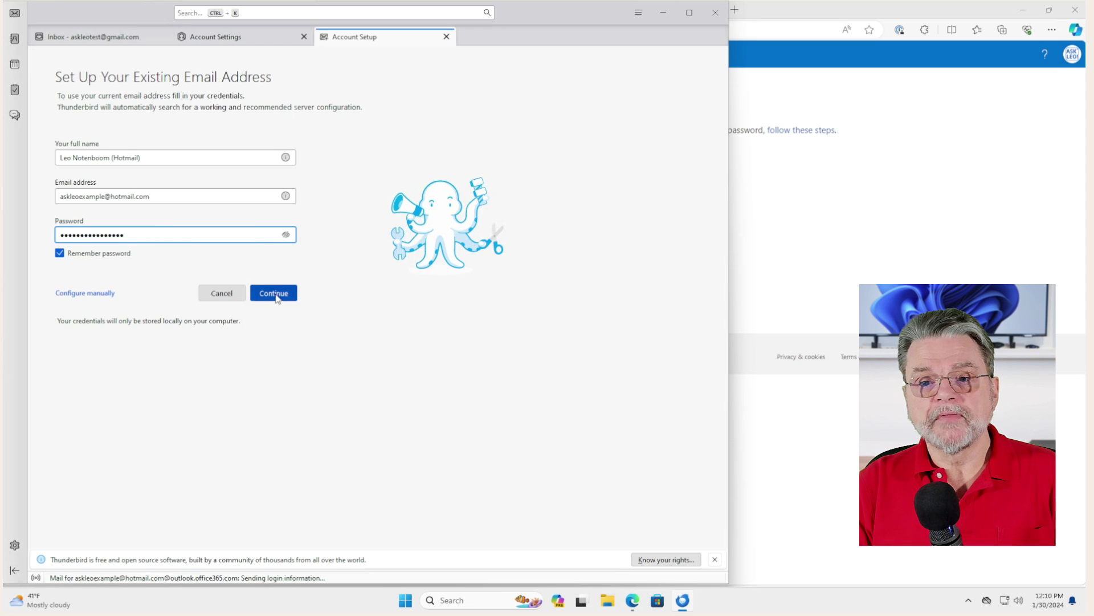
click(278, 298)
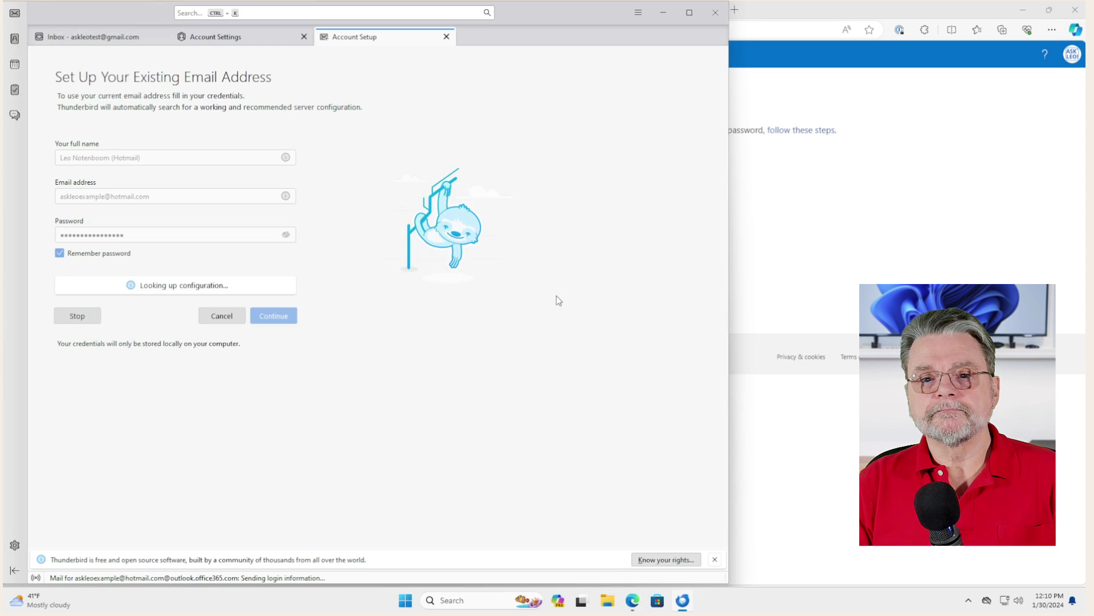
click(274, 499)
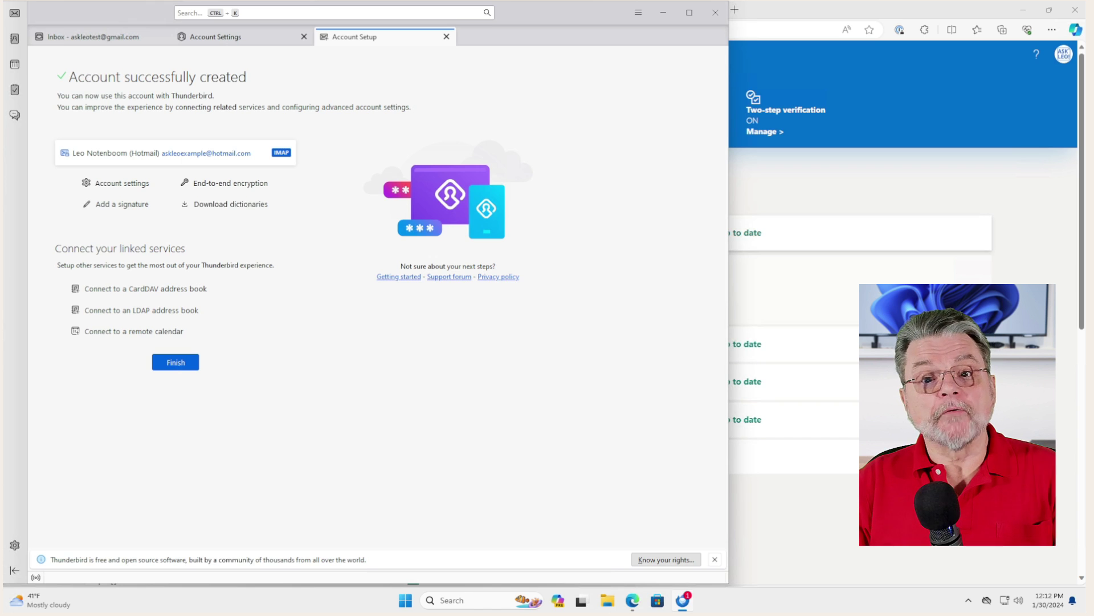
Step: Finish the Hotmail account setup, dismiss the integration prompt, and compare the Hotmail and Gmail inboxes
click(177, 362)
click(440, 349)
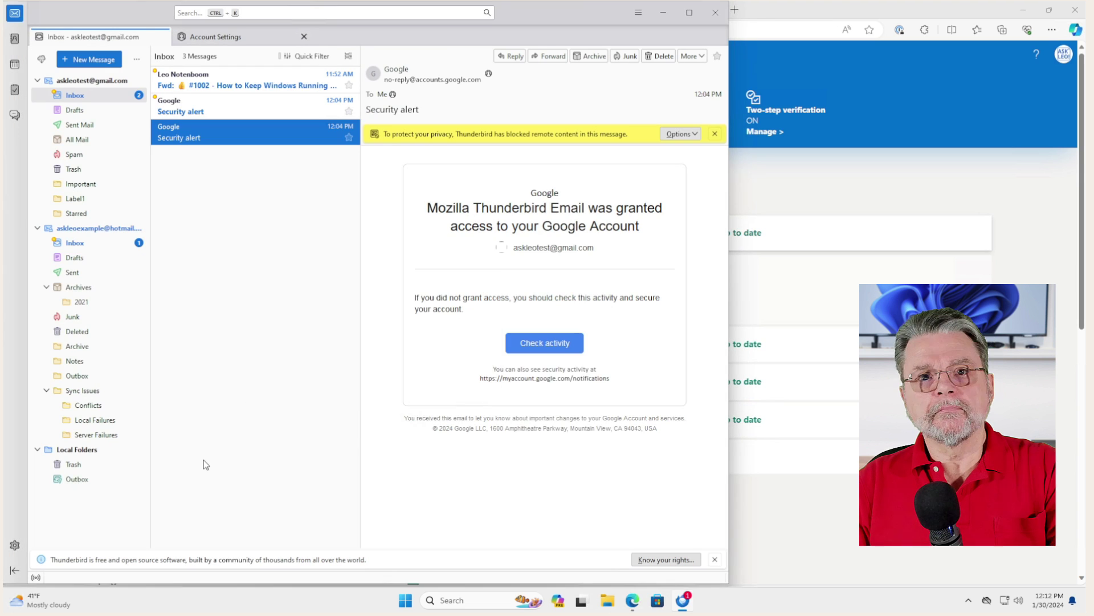
click(82, 247)
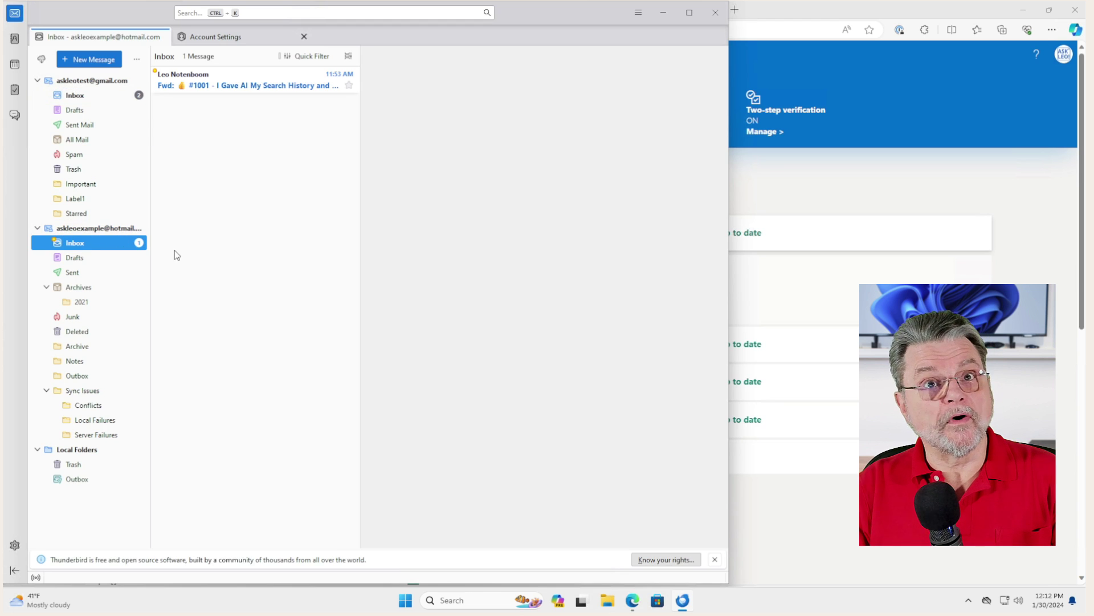
click(84, 97)
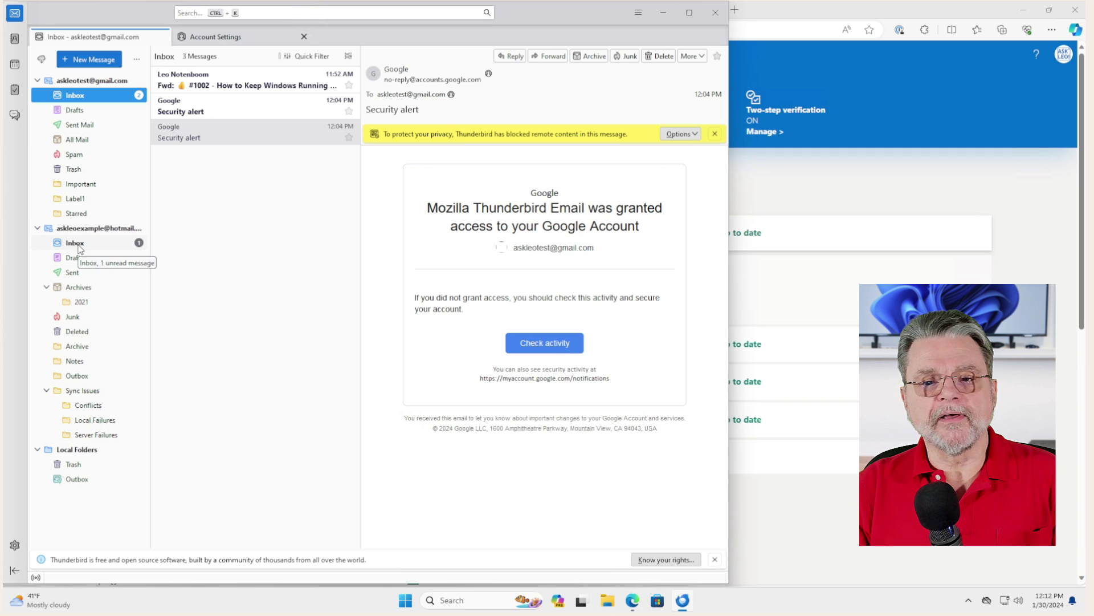
Step: Move the #1001 newsletter from the Hotmail inbox into the Gmail inbox, leaving Gmail with 4 messages
click(77, 246)
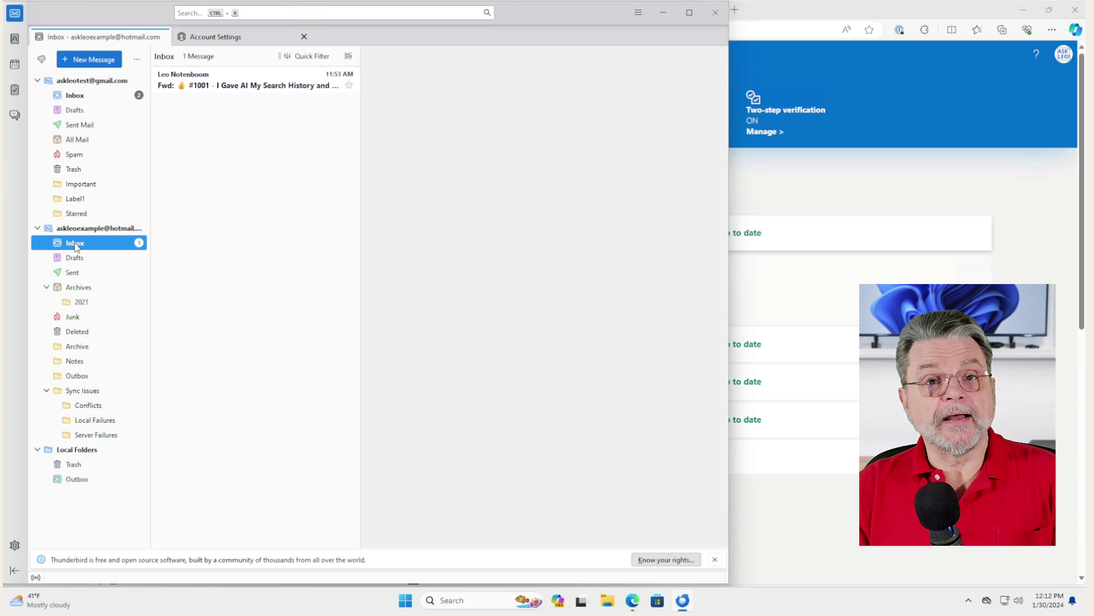
click(201, 88)
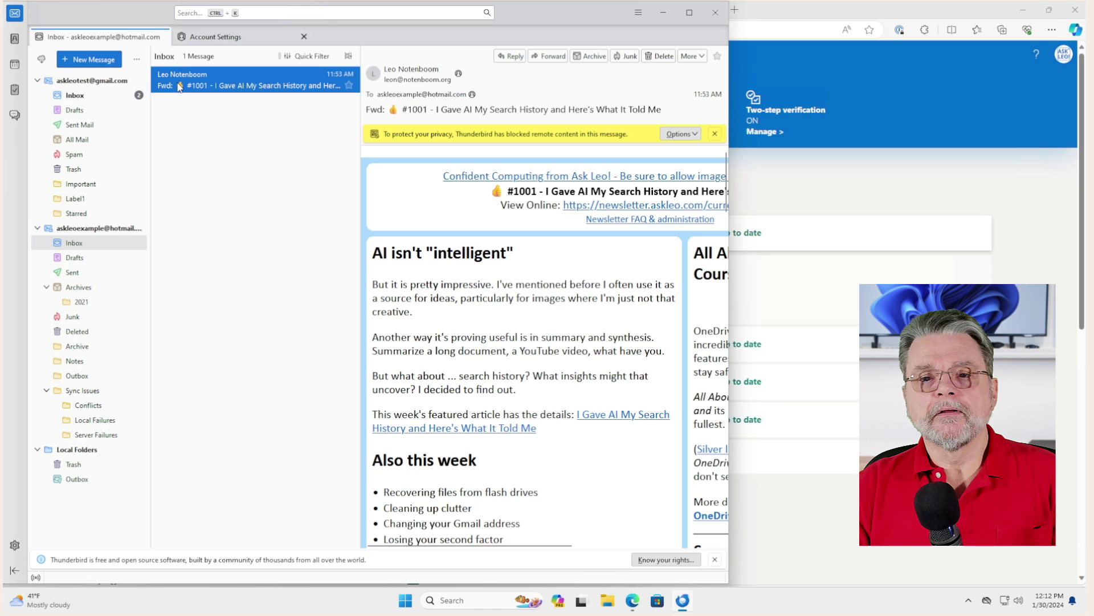
drag(178, 85, 75, 97)
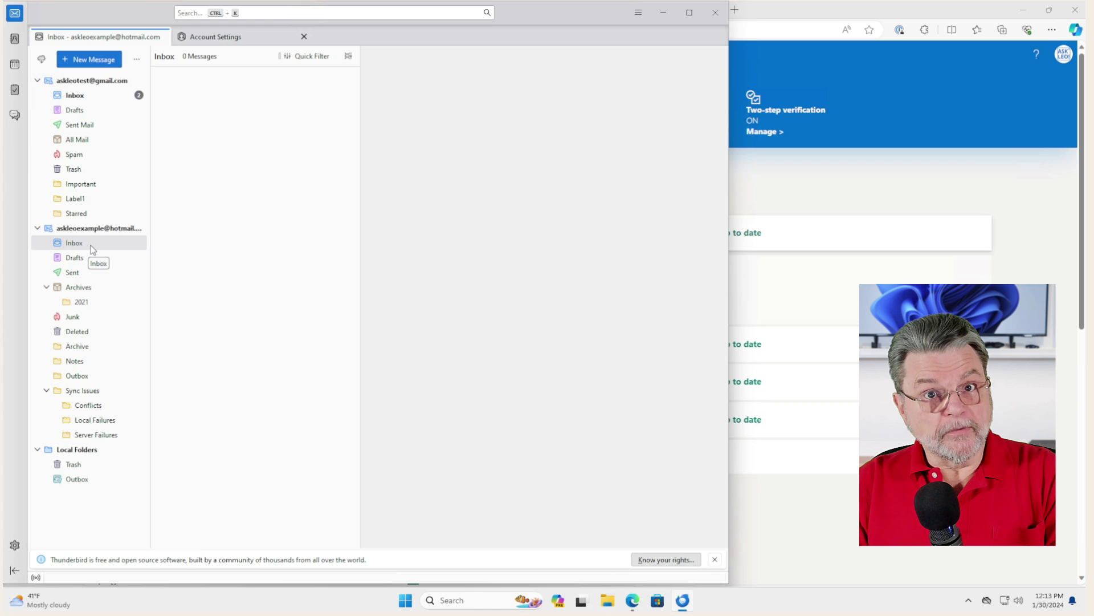
click(80, 96)
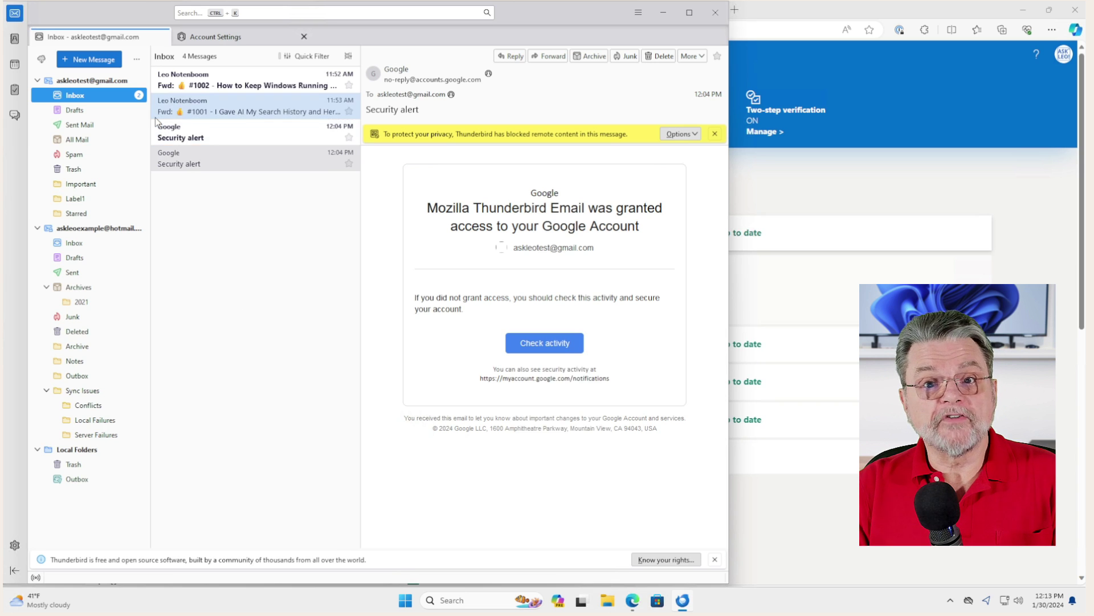
Step: Close Edge's Additional security options tab to reveal the now-empty Outlook.com inbox
click(903, 180)
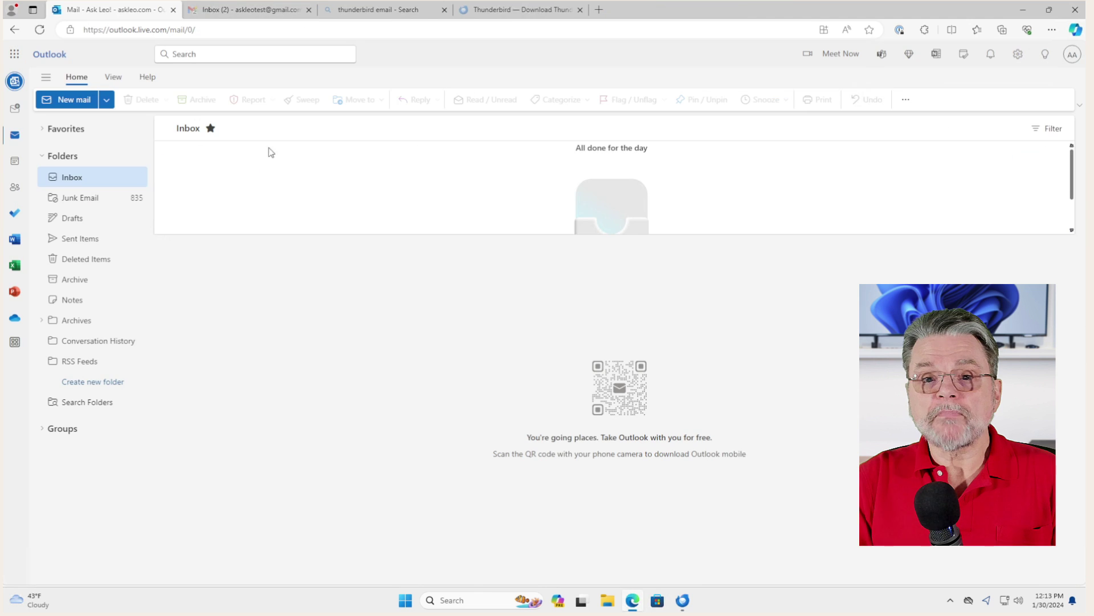
click(308, 10)
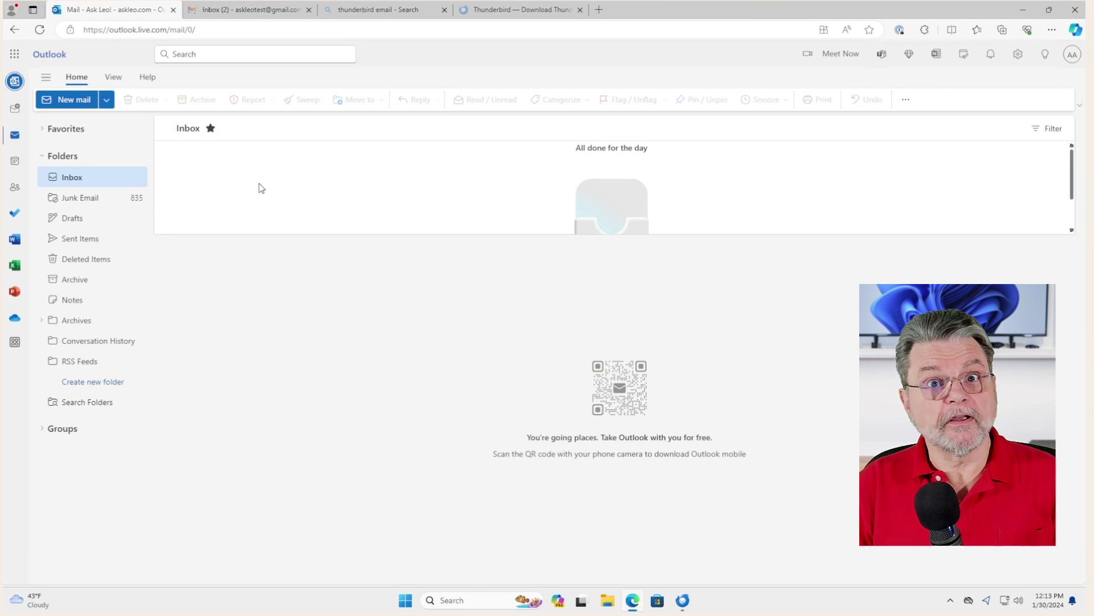
Step: In Gmail's web inbox, open the #1001 newsletter and confirm it was sent to the Hotmail address
click(251, 14)
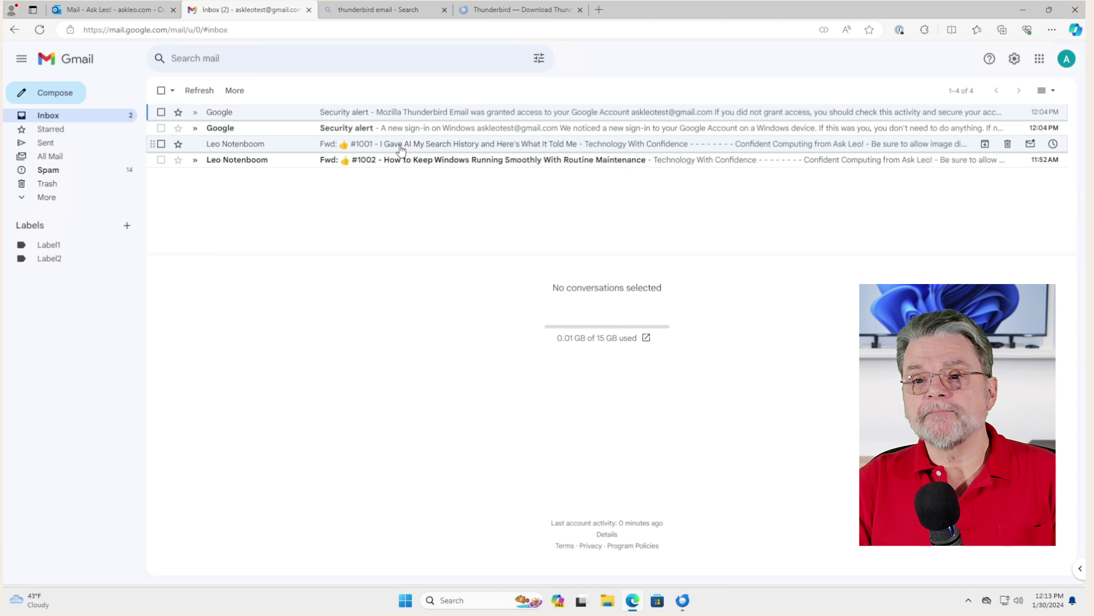
click(399, 146)
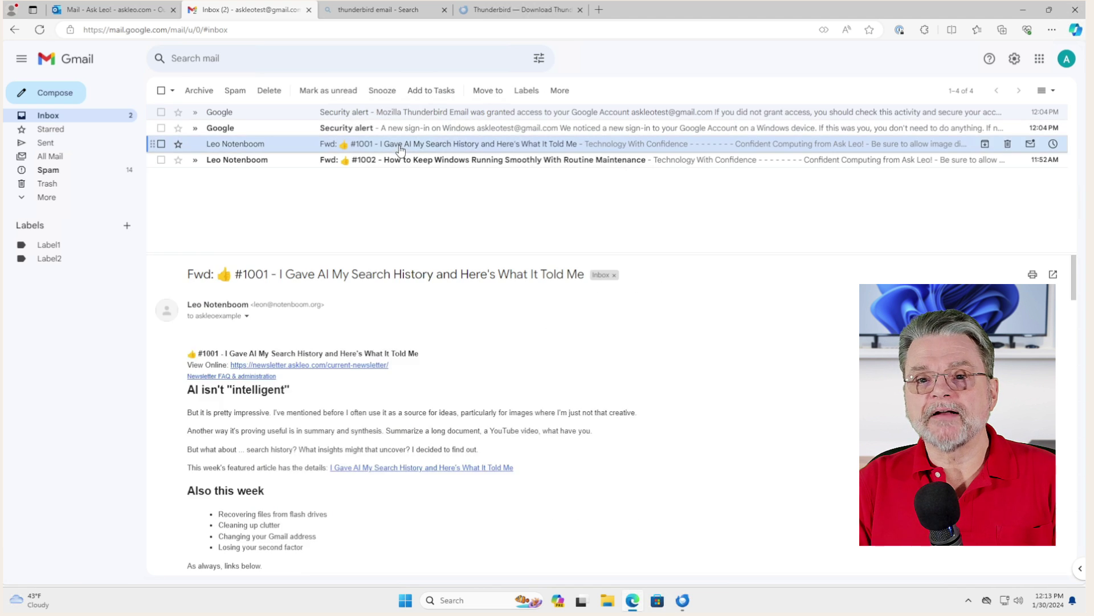
click(247, 316)
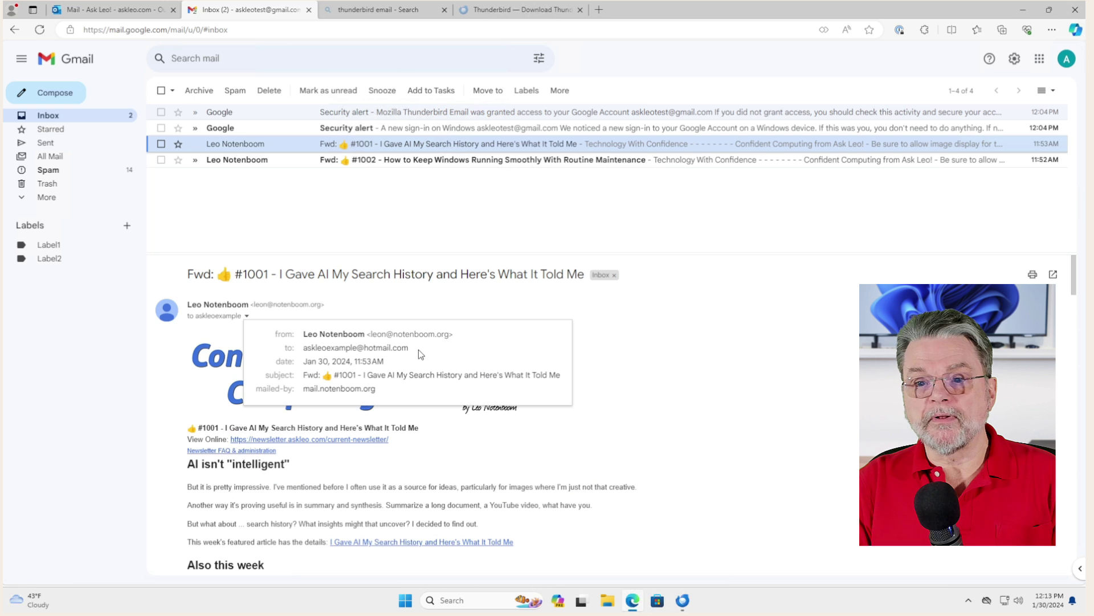
click(279, 254)
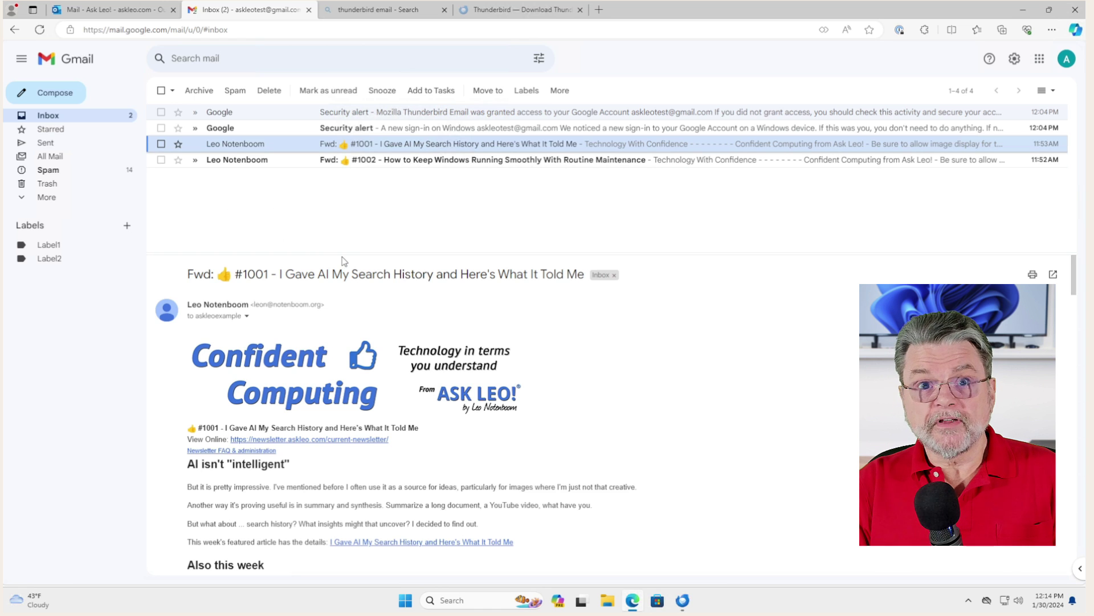
key(alt+Tab)
key(alt+shift+Tab)
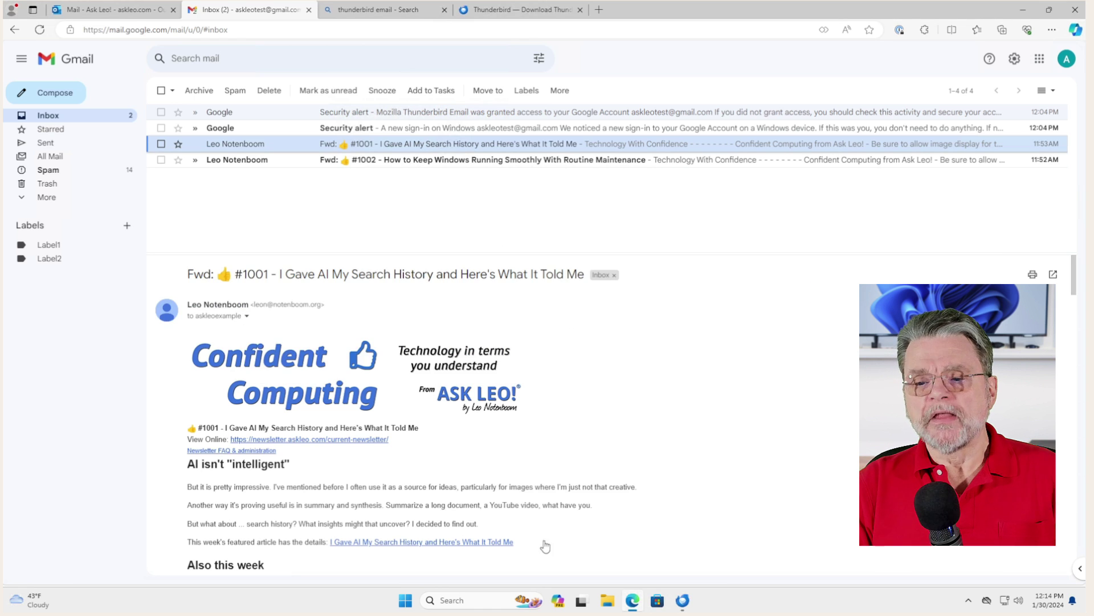
Step: Select all four Gmail inbox messages and Ctrl-drag copies into the Hotmail inbox, then view them there
click(684, 602)
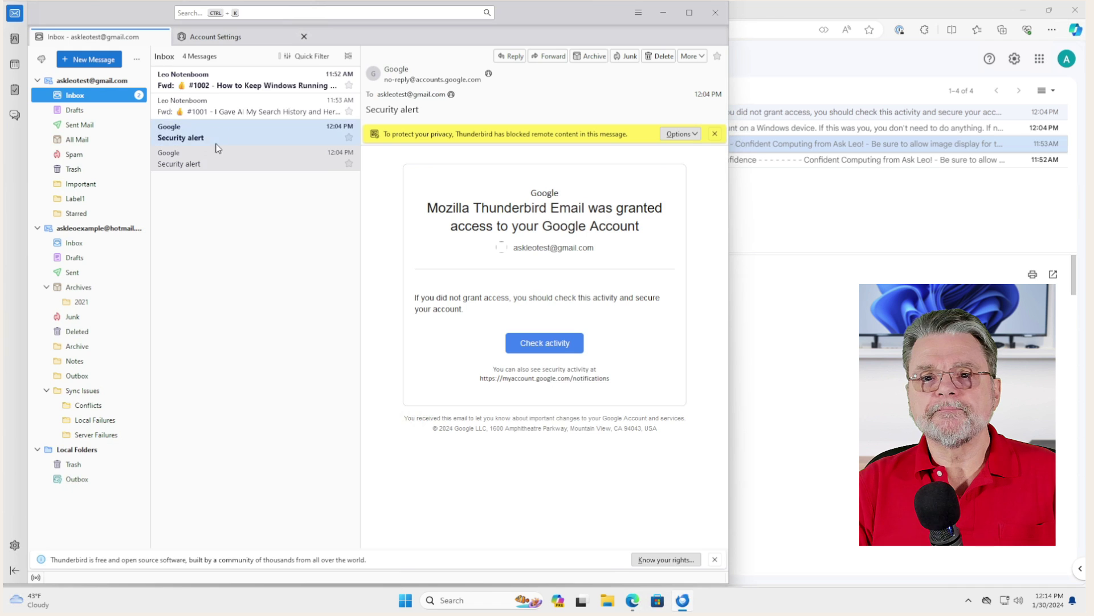
click(261, 324)
key(ctrl+a)
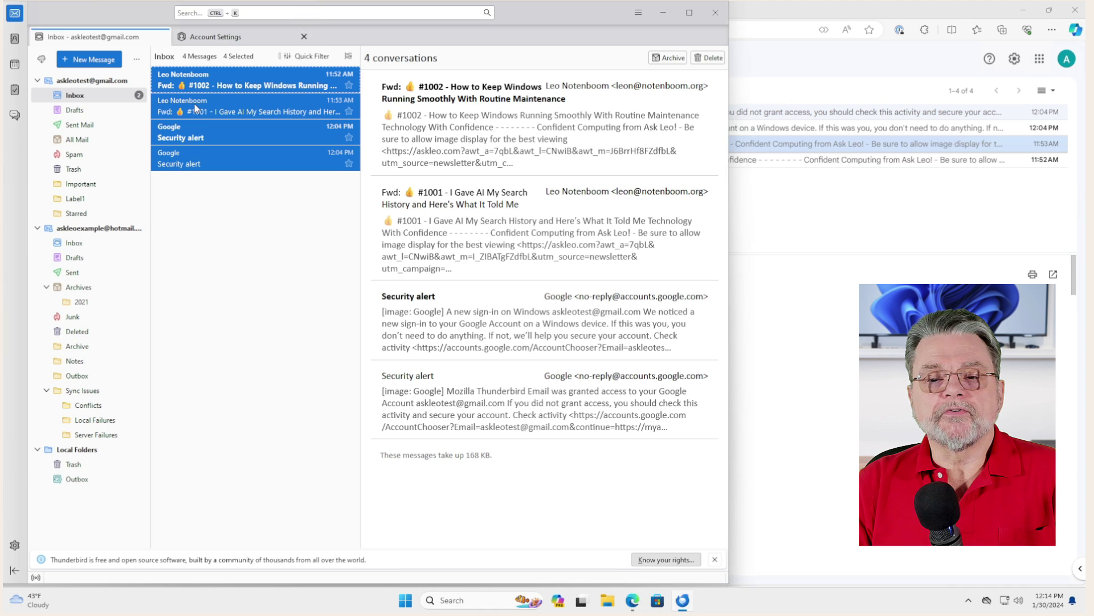
drag(196, 109, 80, 247)
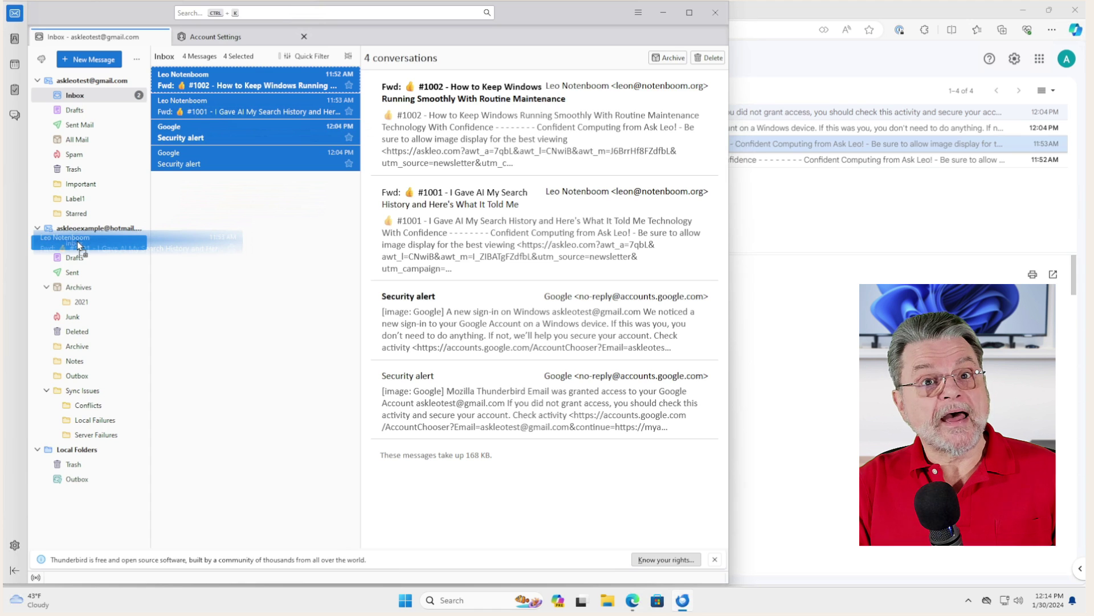
drag(78, 242, 78, 243)
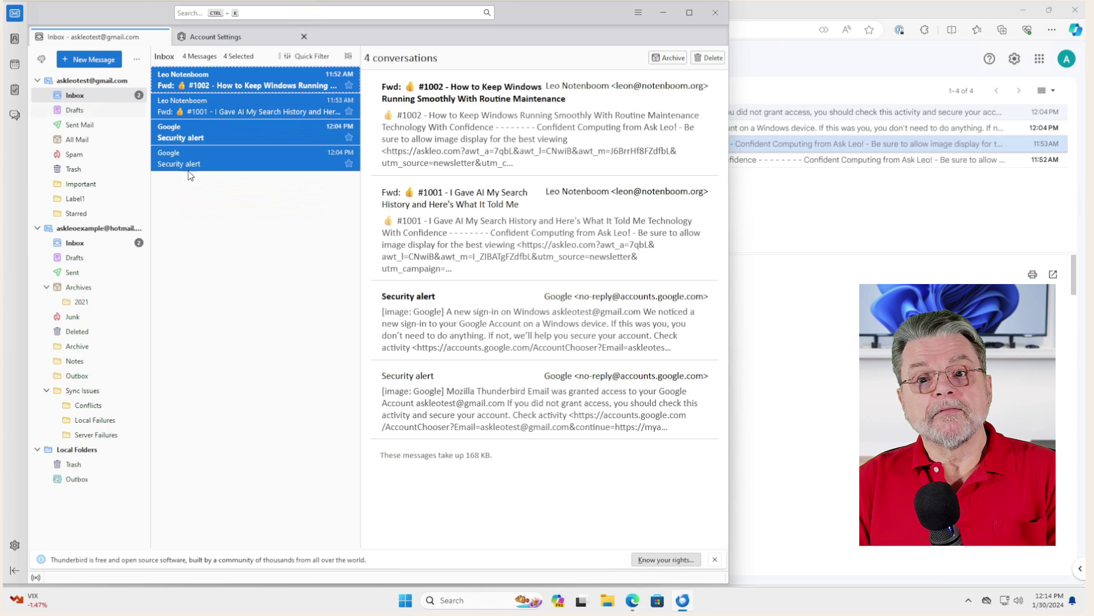
click(234, 216)
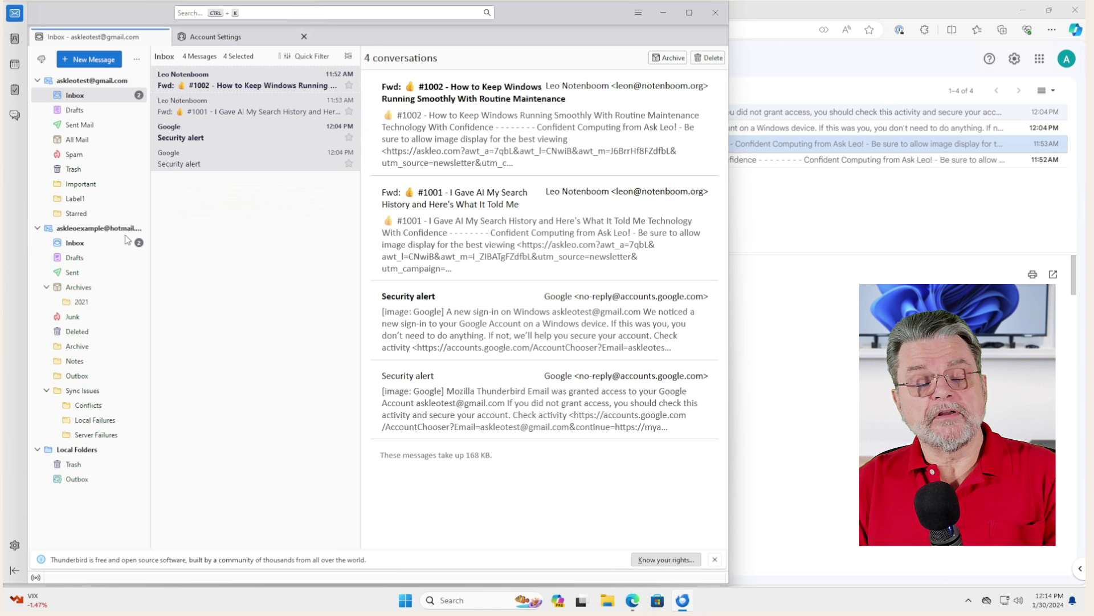
click(75, 243)
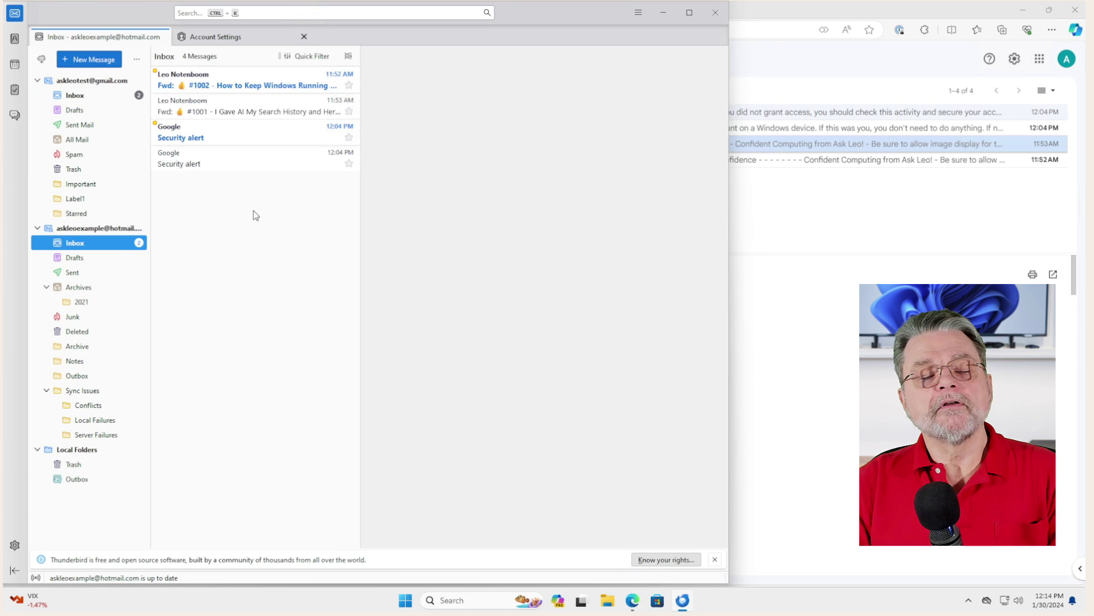
Step: Return to Edge and show the Outlook inbox in the 'Mail - Ask Leo!' tab
click(835, 425)
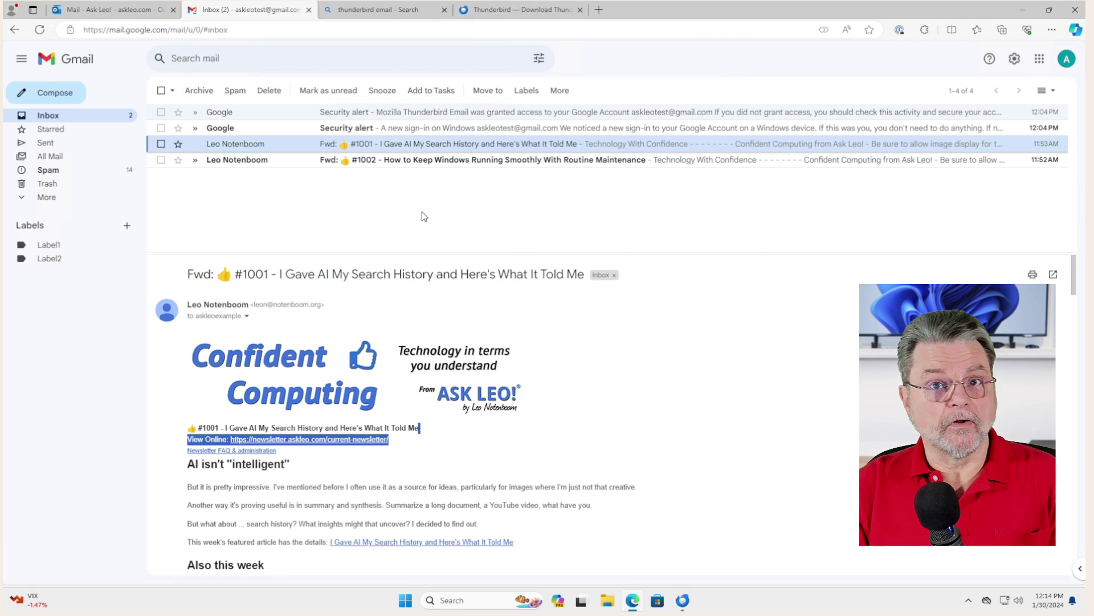
click(114, 13)
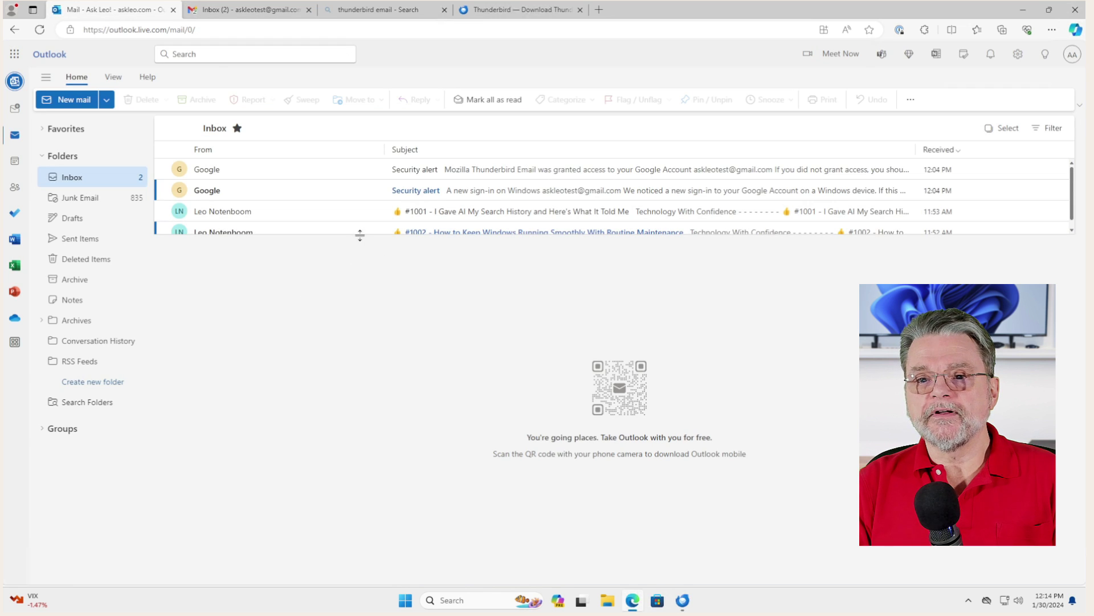
Step: Enlarge the Outlook message list so both security alerts and newsletters #1001 and #1002 show
click(362, 269)
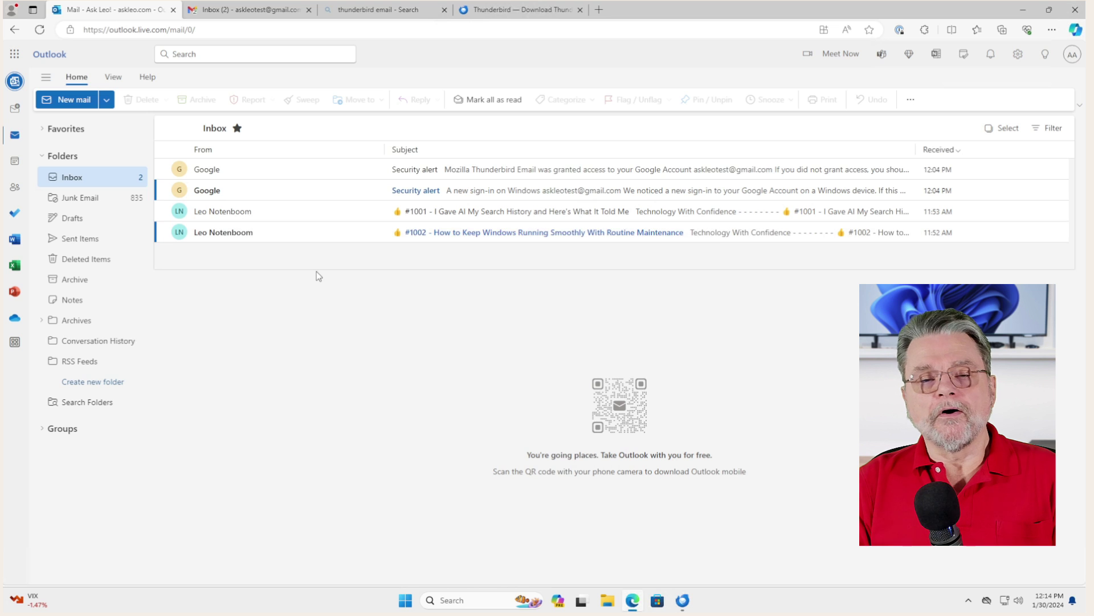